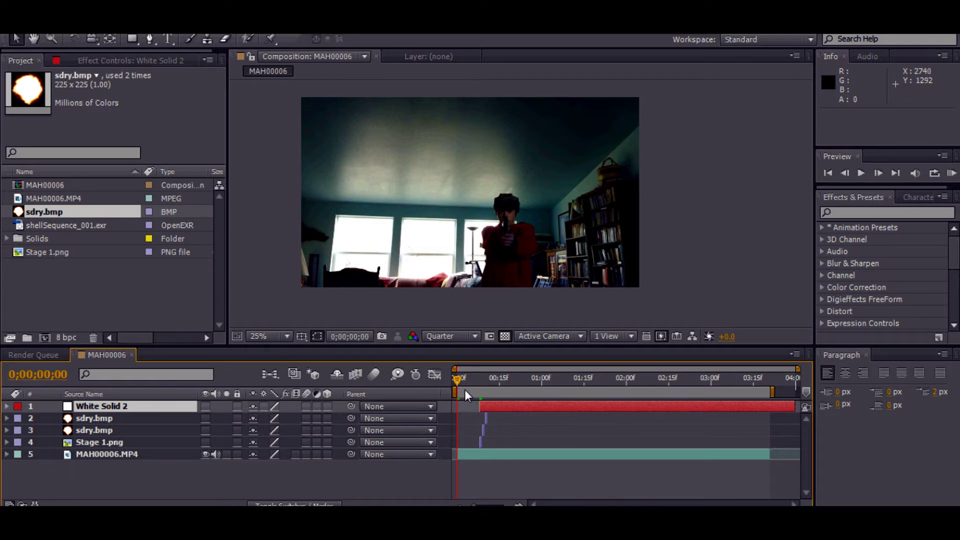
mouse_move(457, 378)
mouse_down()
mouse_move(478, 391)
mouse_move(450, 385)
mouse_up()
drag(26, 215, 288, 150)
drag(456, 254, 523, 206)
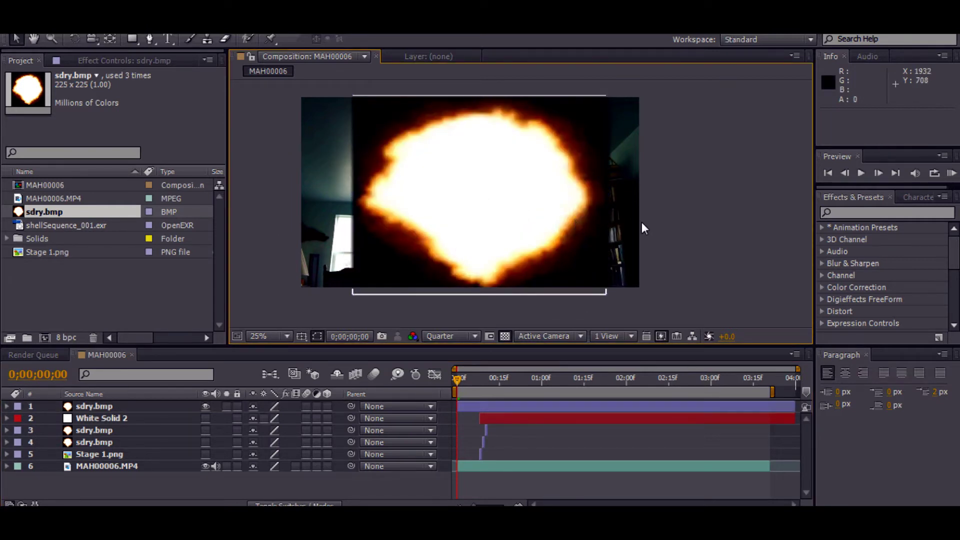
click(473, 205)
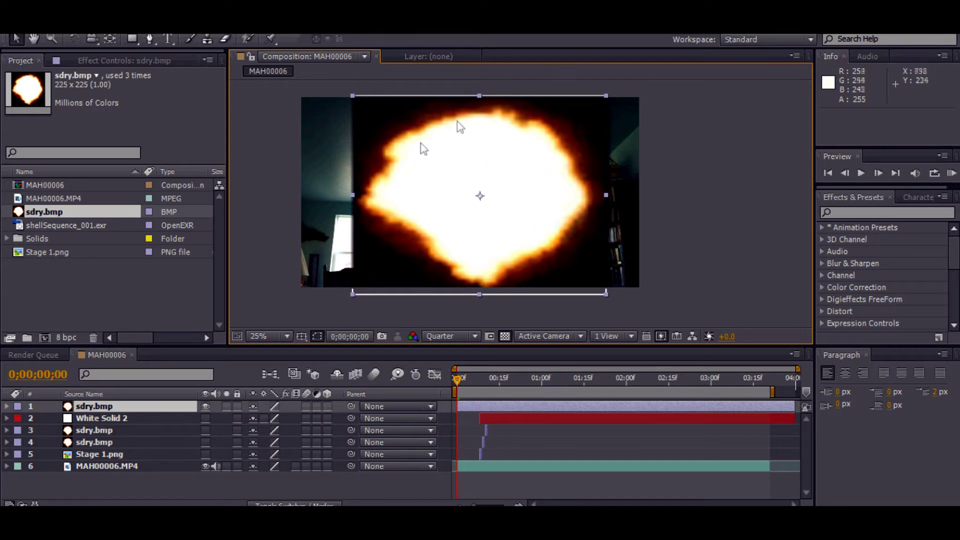
right_click(550, 131)
click(505, 145)
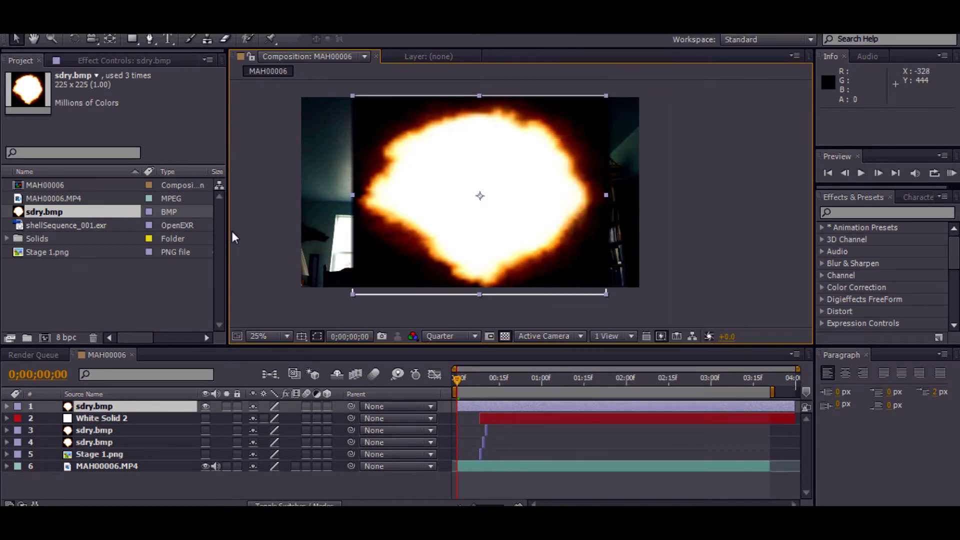
click(528, 409)
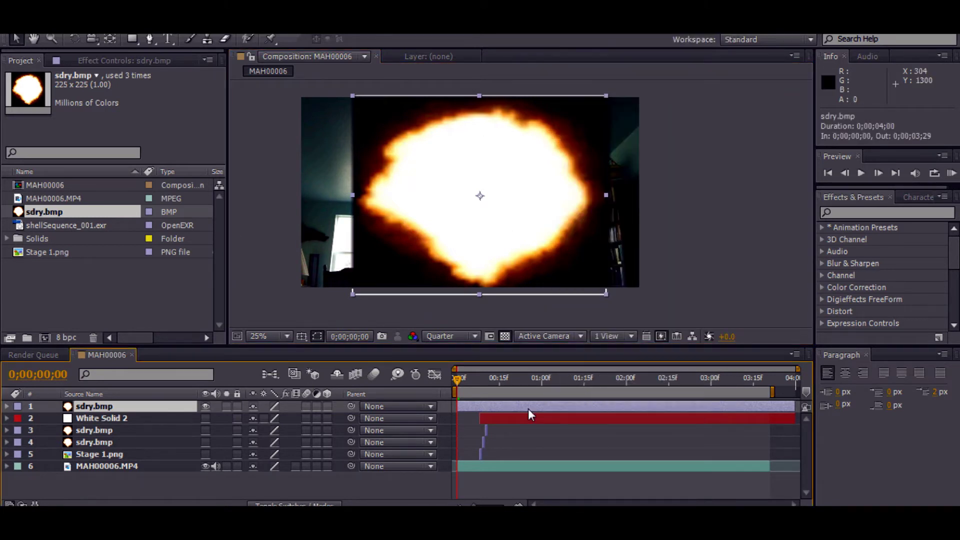
key(Delete)
- Make the Stage 1.png layer visible and examine its flash over the gun at frame 8
drag(476, 383, 479, 381)
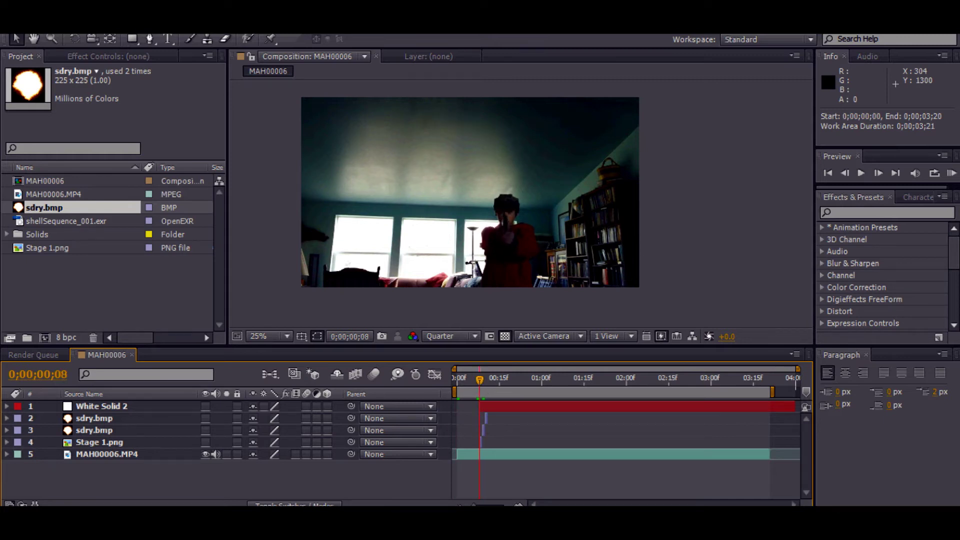
drag(474, 505, 504, 505)
click(205, 442)
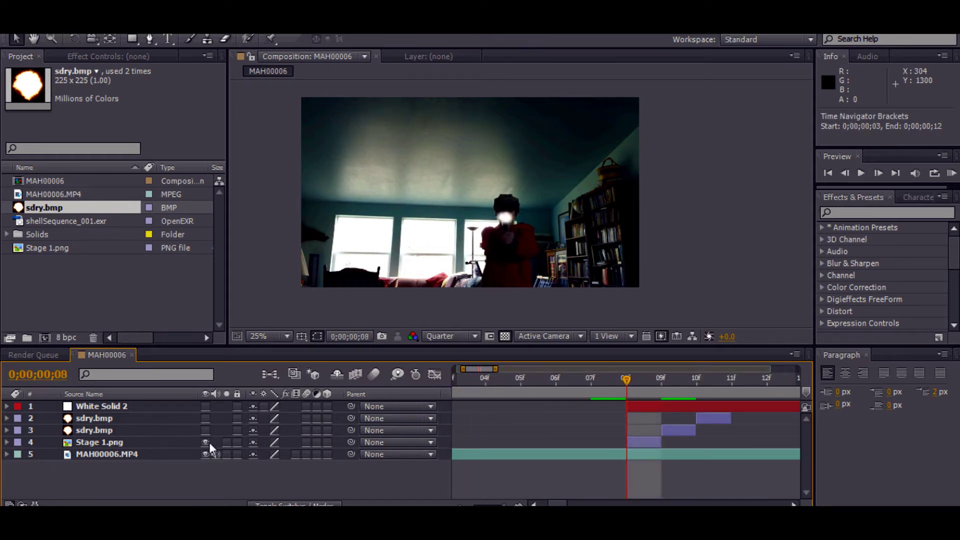
scroll(511, 193, up, 5)
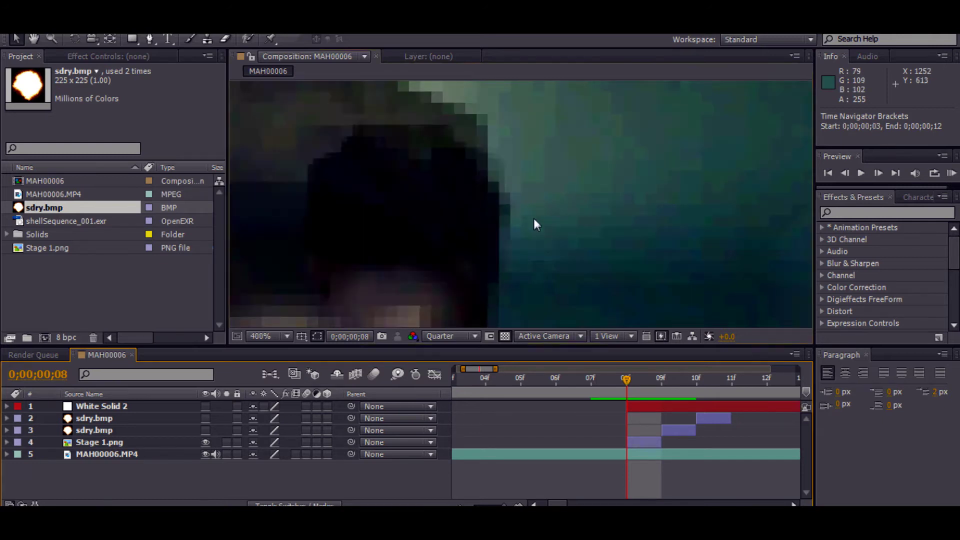
scroll(533, 218, down, 3)
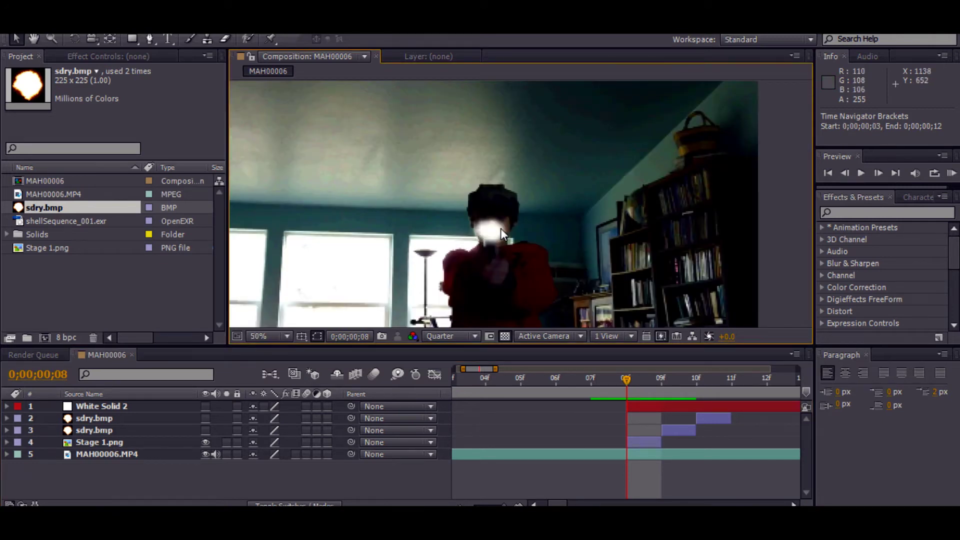
scroll(498, 242, down, 6)
scroll(498, 243, up, 4)
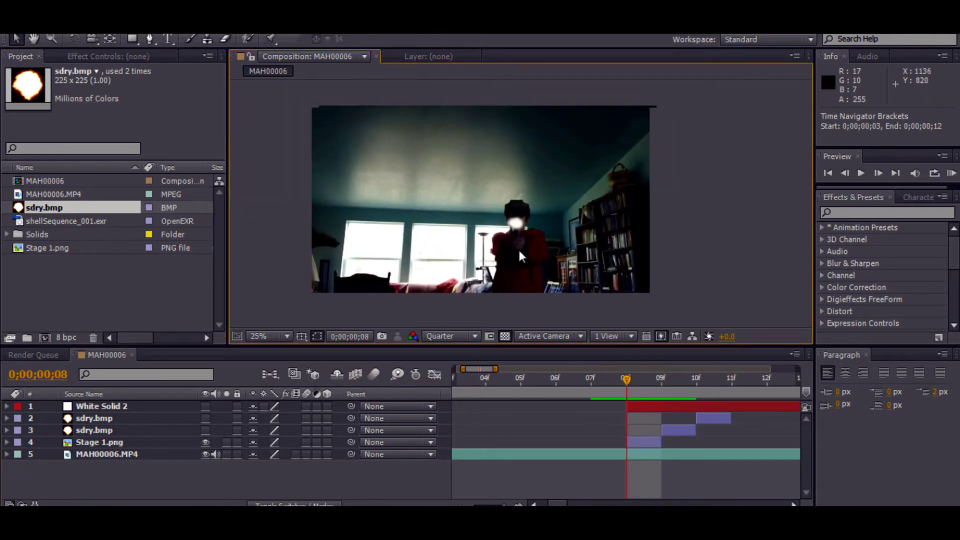
scroll(519, 258, up, 2)
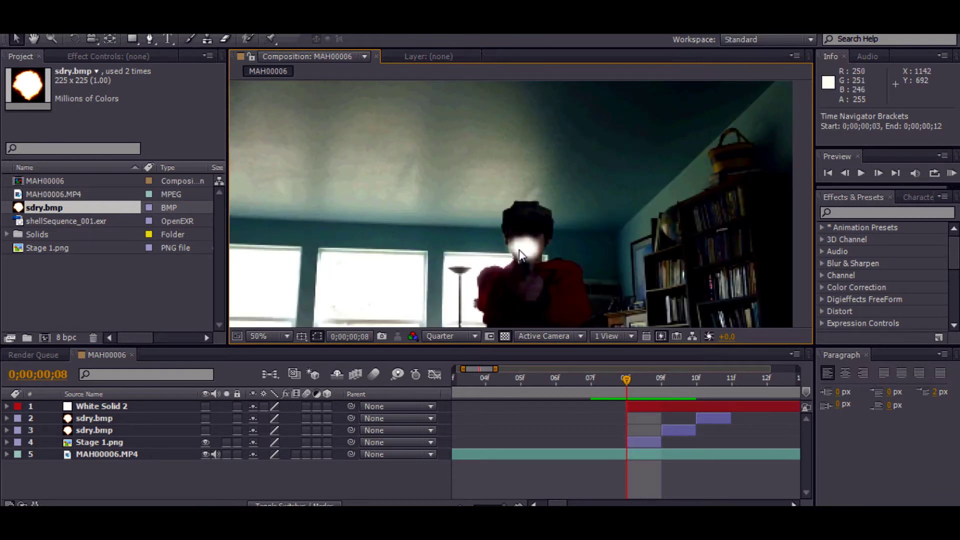
scroll(516, 242, down, 1)
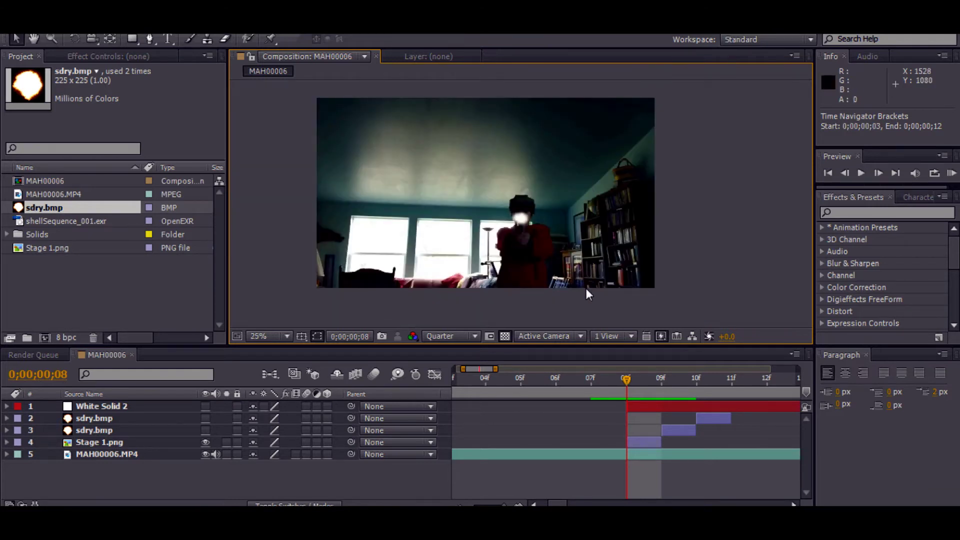
- Make both sdry.bmp layers visible and examine the muzzle flash at frames 9 and 10
click(205, 430)
click(205, 418)
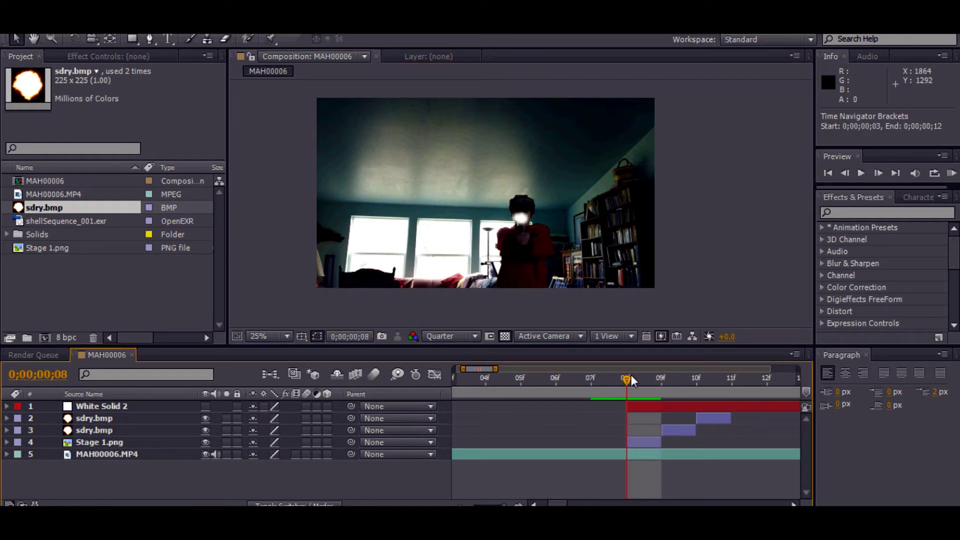
drag(631, 376, 654, 392)
click(689, 428)
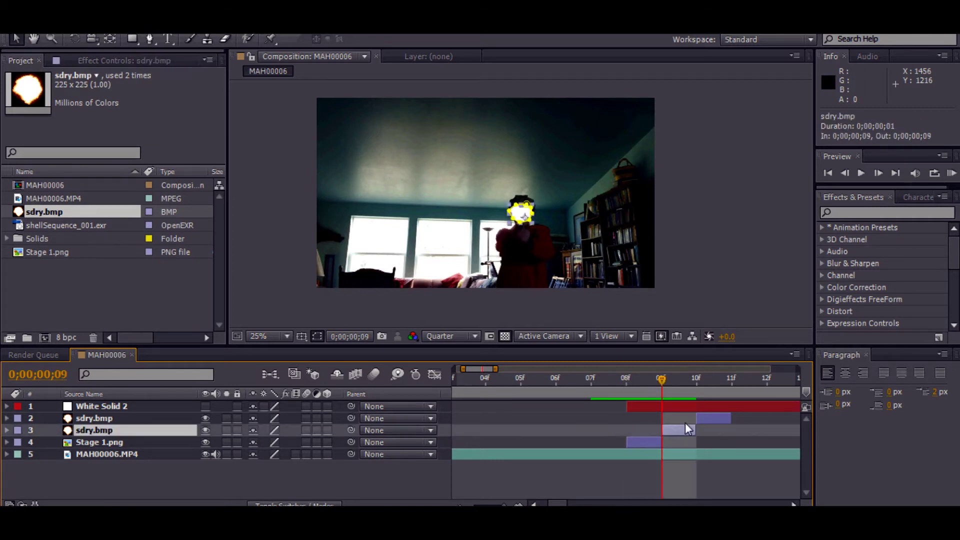
scroll(522, 222, up, 2)
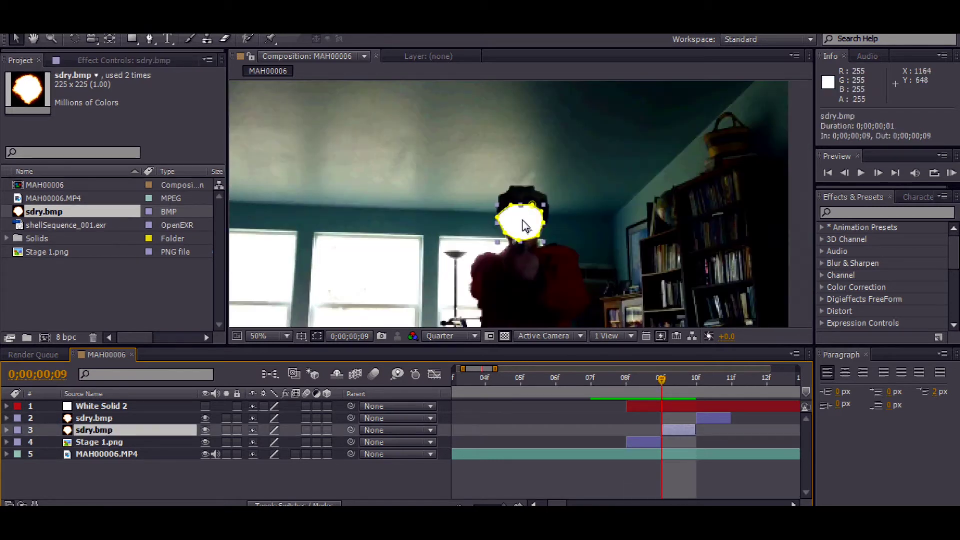
scroll(523, 223, up, 4)
scroll(525, 226, down, 2)
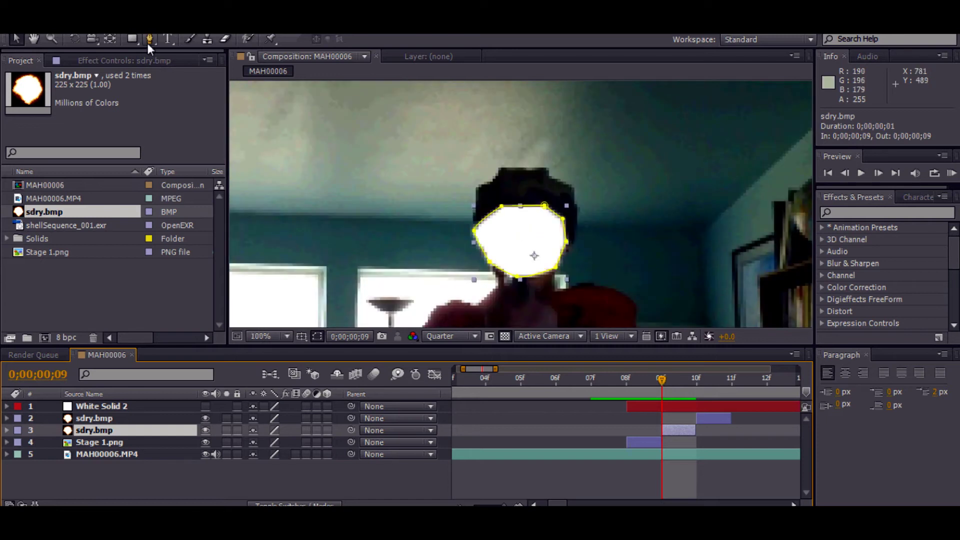
click(719, 385)
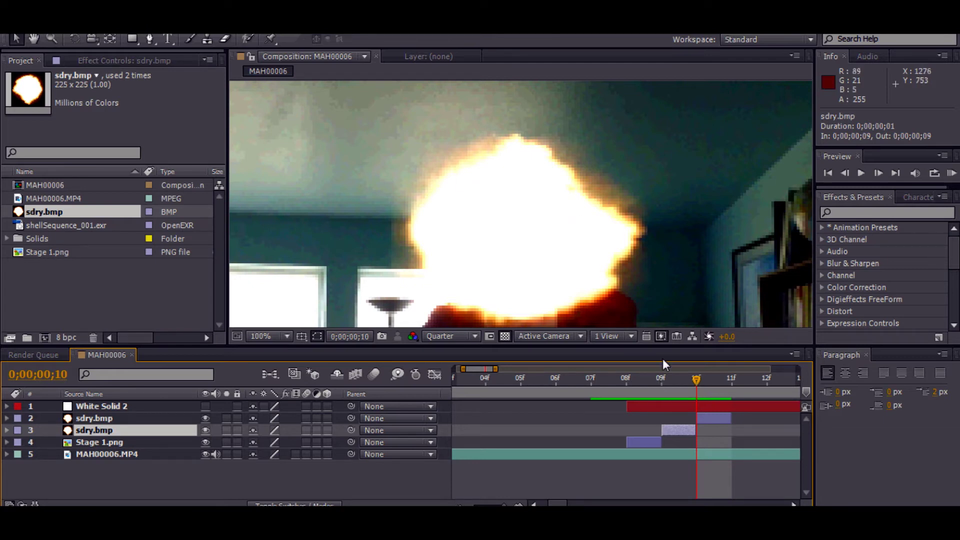
click(661, 375)
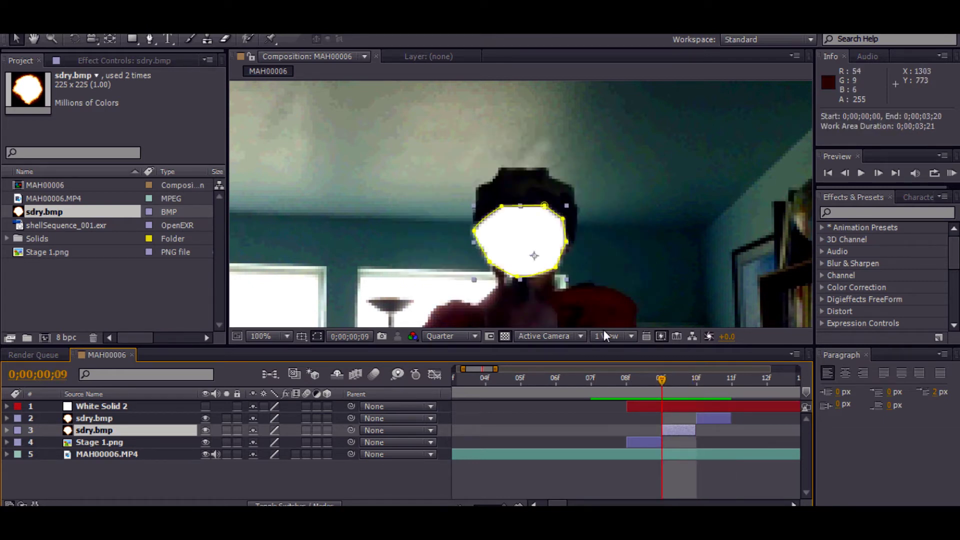
- Set the Mask 1 feather of the frame 9 sdry.bmp layer to 15 pixels and check the softened flash in the composition
click(7, 430)
click(19, 442)
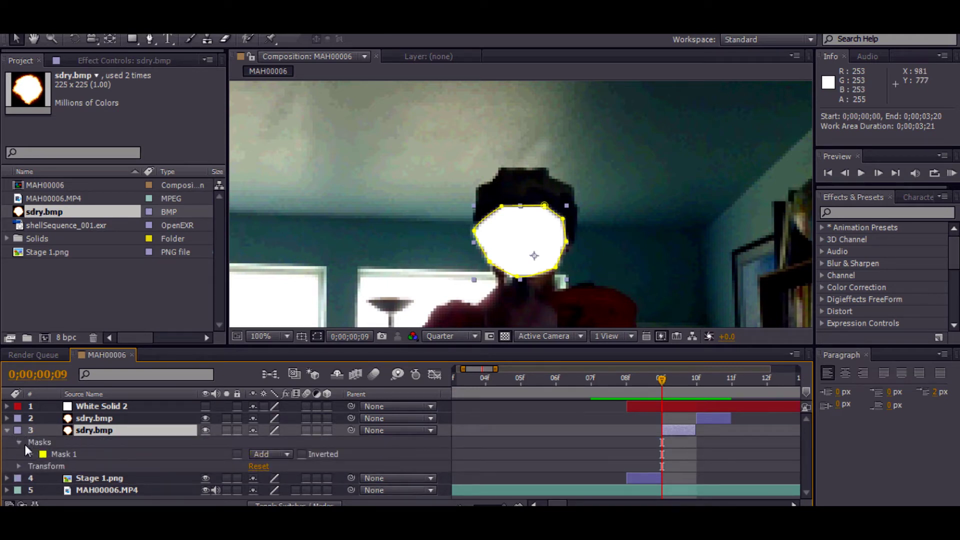
click(30, 454)
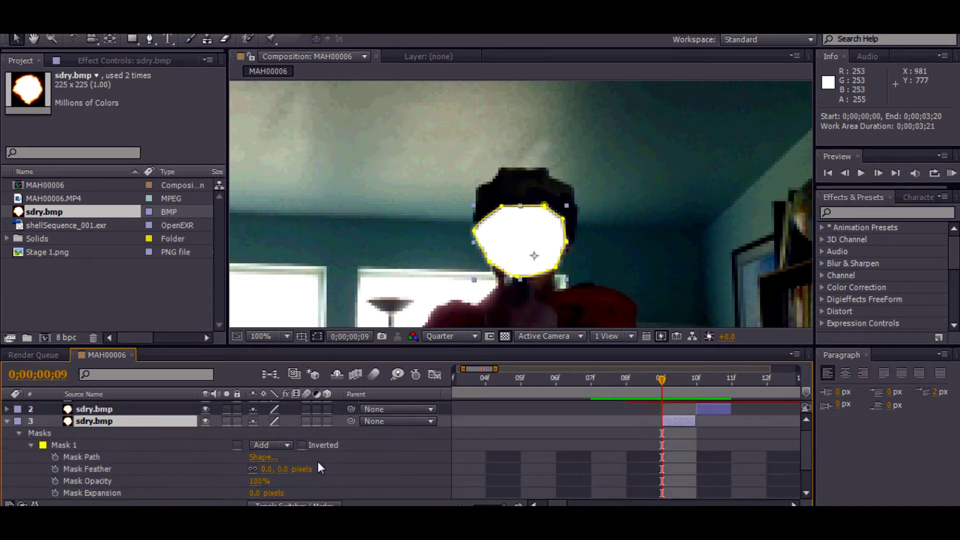
drag(268, 470, 240, 454)
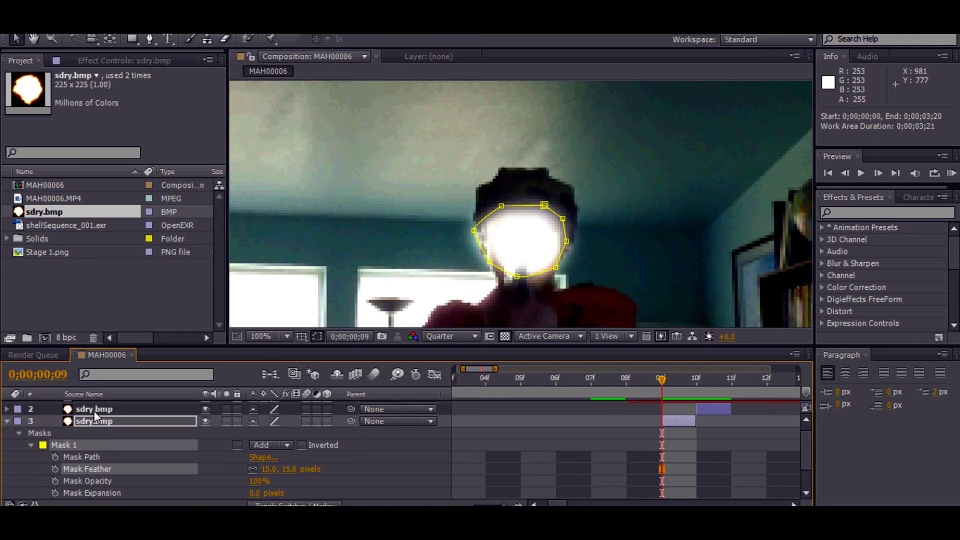
click(8, 421)
scroll(524, 193, down, 1)
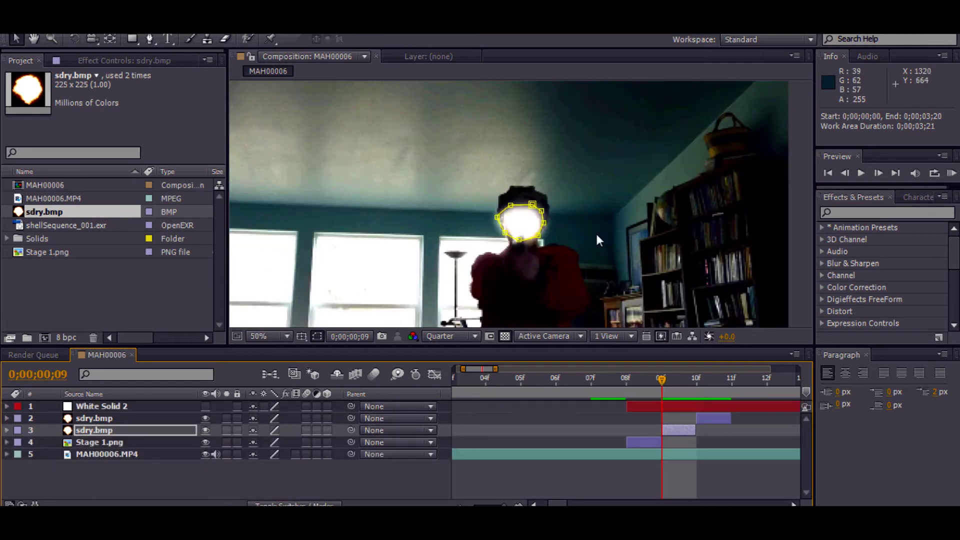
double_click(596, 232)
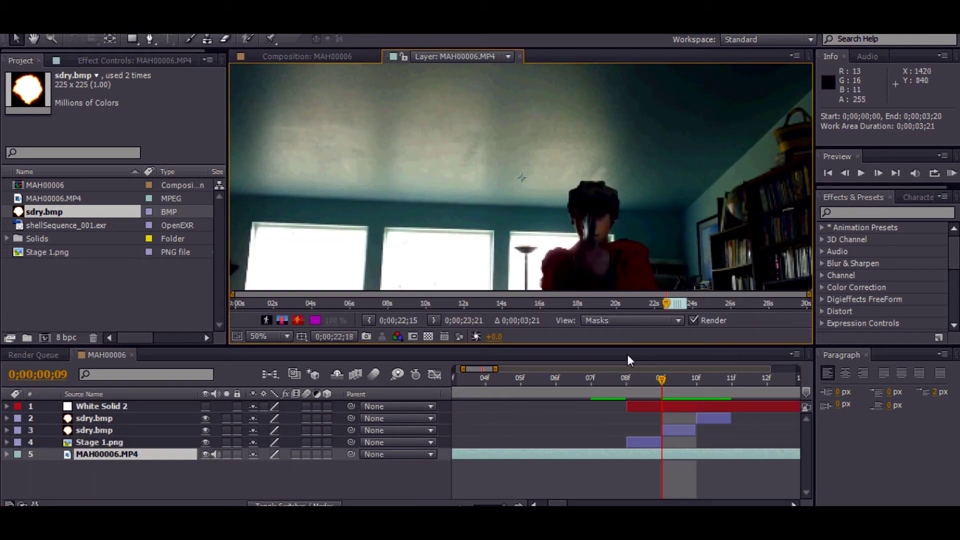
click(305, 56)
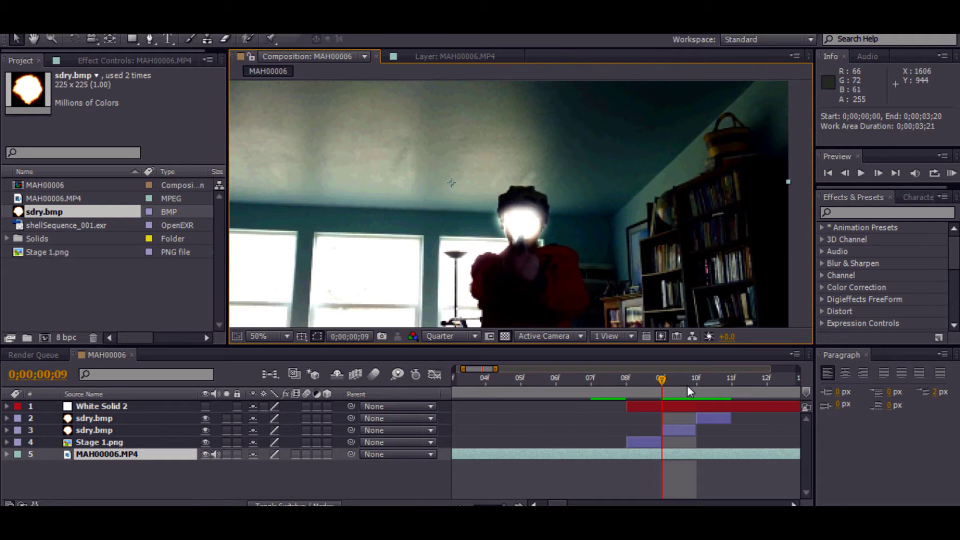
- Scrub through the muzzle flash frames, return to the start and play a RAM preview of the composition
drag(656, 381, 689, 392)
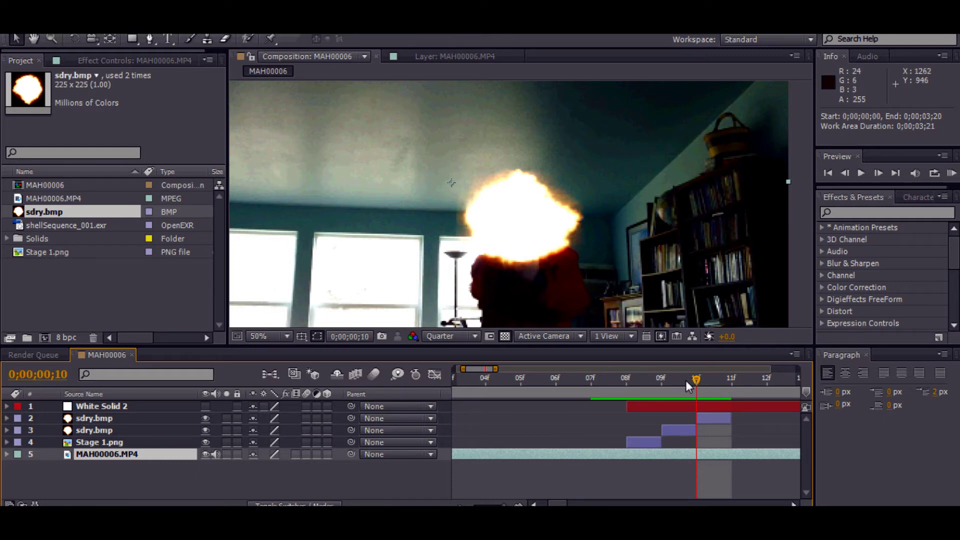
drag(686, 380, 625, 381)
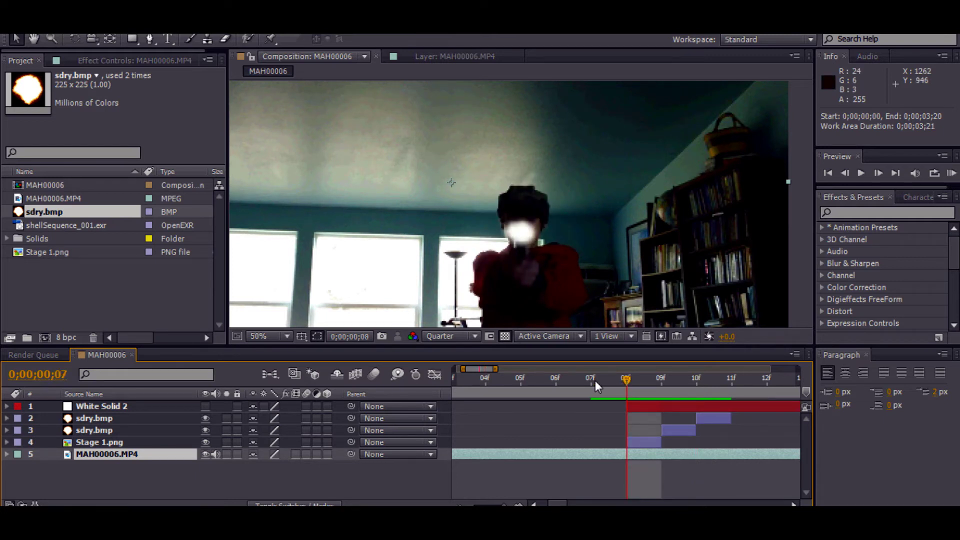
key(Home)
key(comma)
key(period)
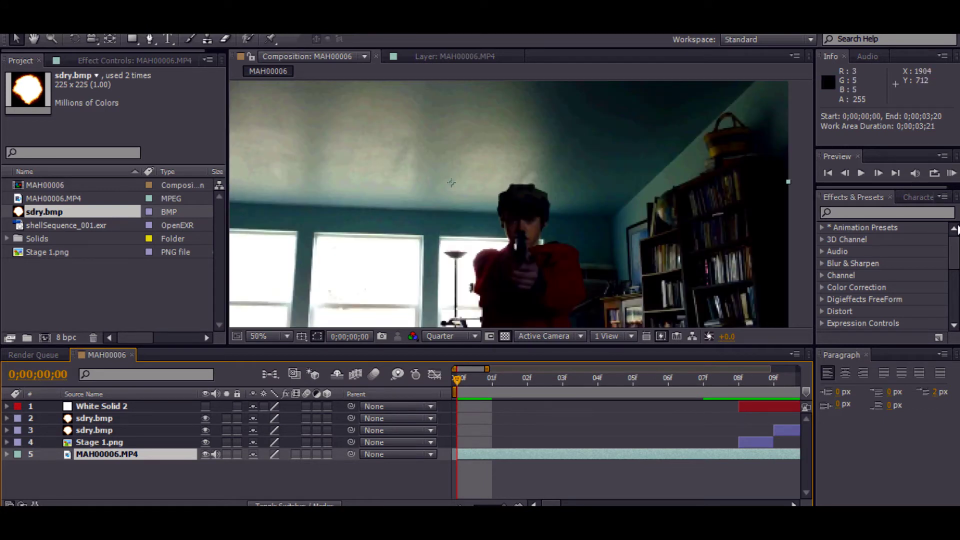
click(951, 173)
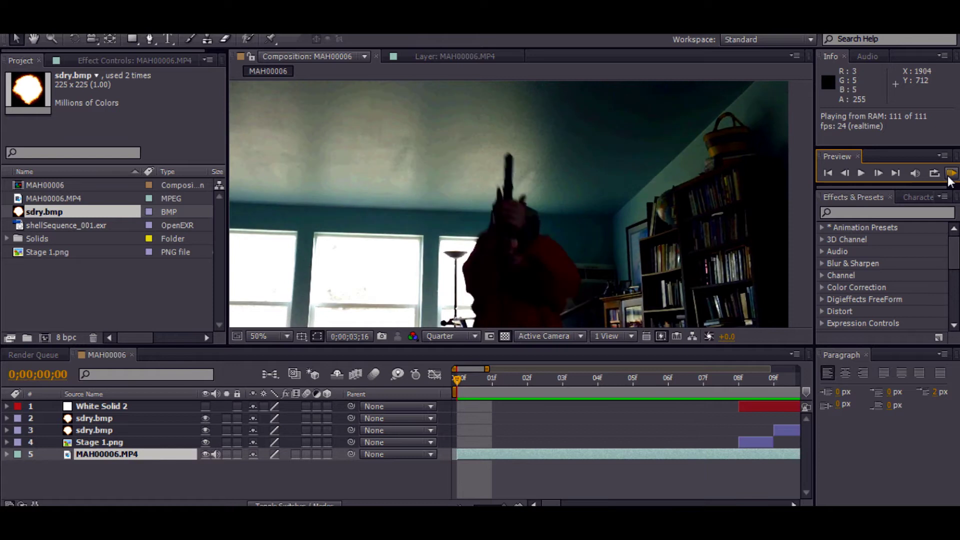
click(951, 175)
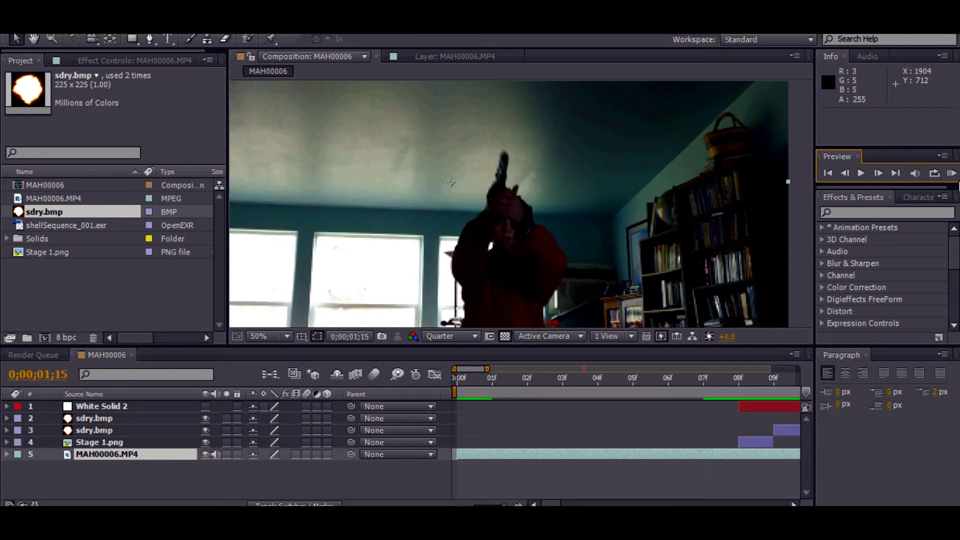
- Go to frame 8 and make the White Solid 2 layer visible
click(704, 385)
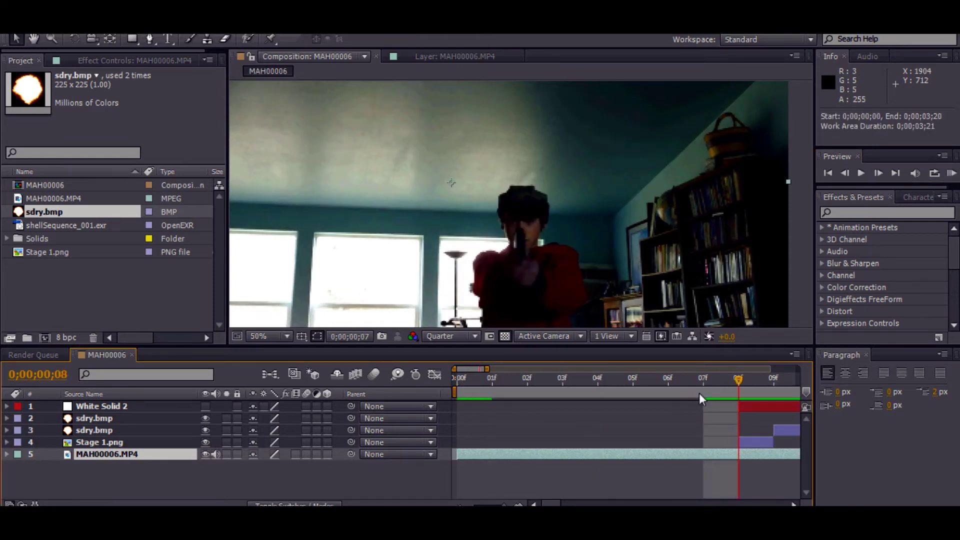
click(462, 371)
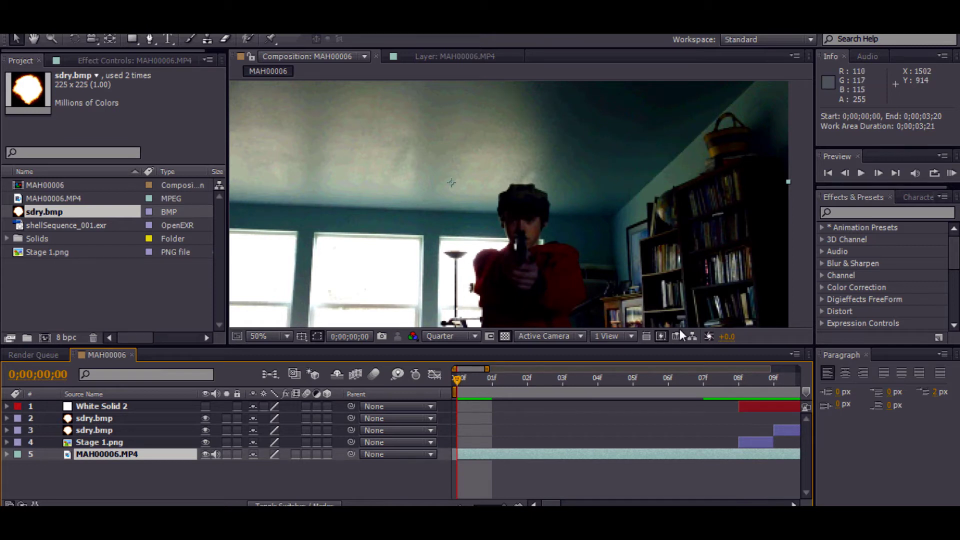
click(739, 379)
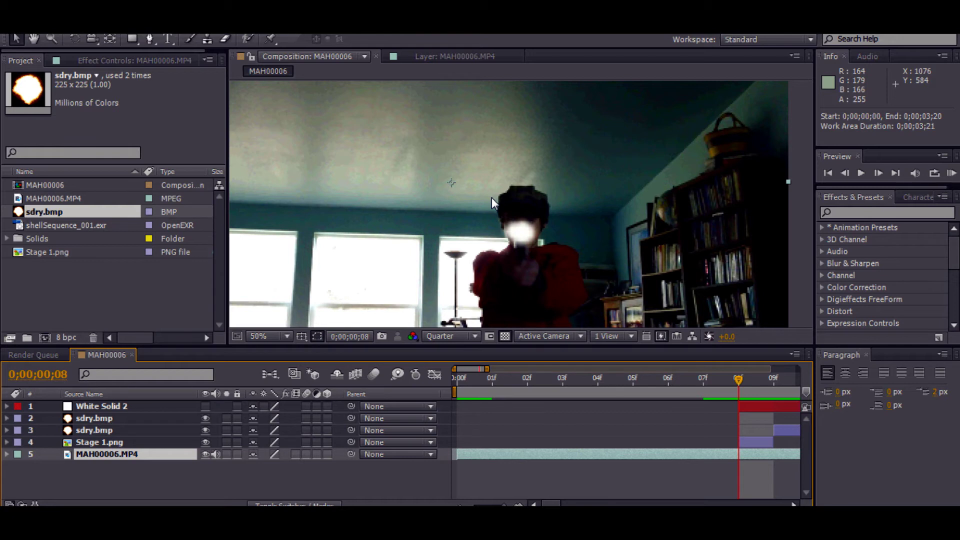
click(758, 407)
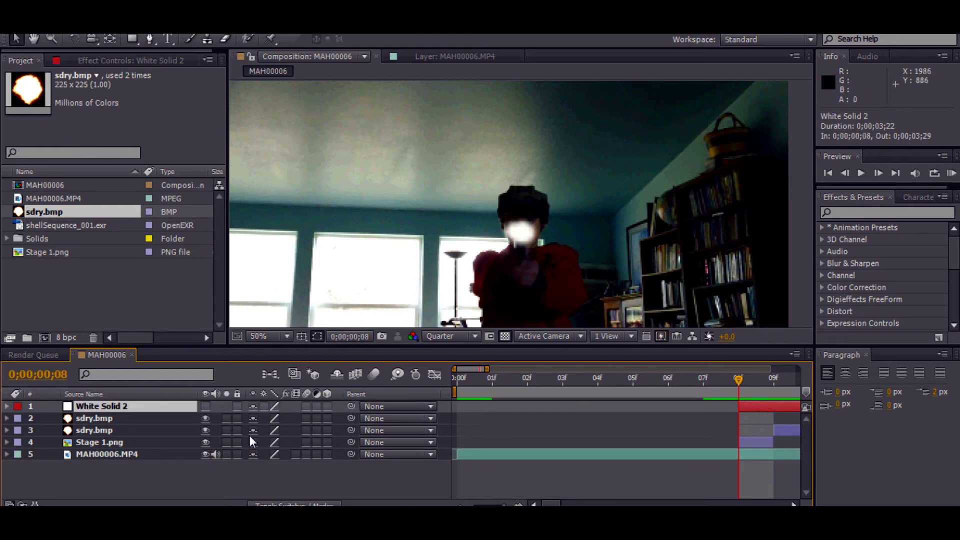
click(206, 406)
click(148, 30)
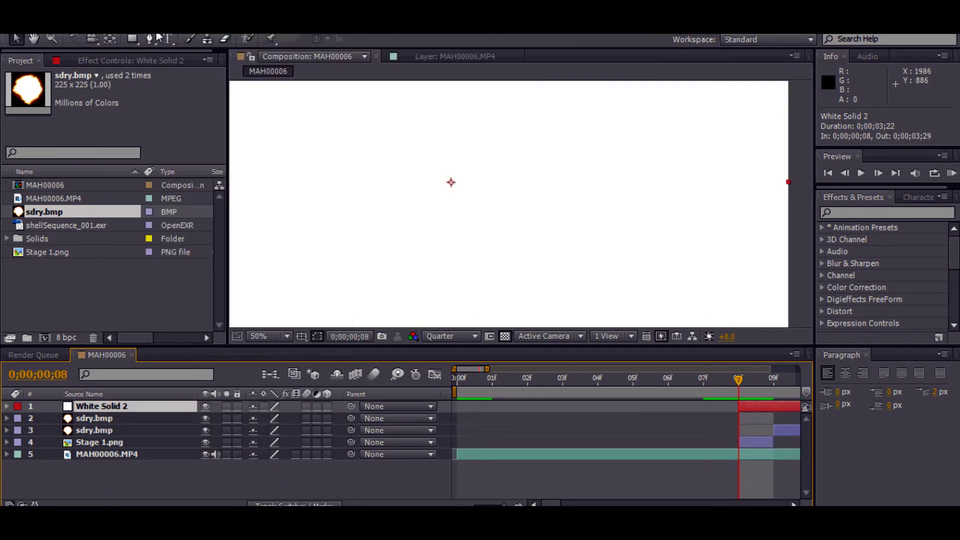
mouse_move(183, 30)
mouse_move(125, 31)
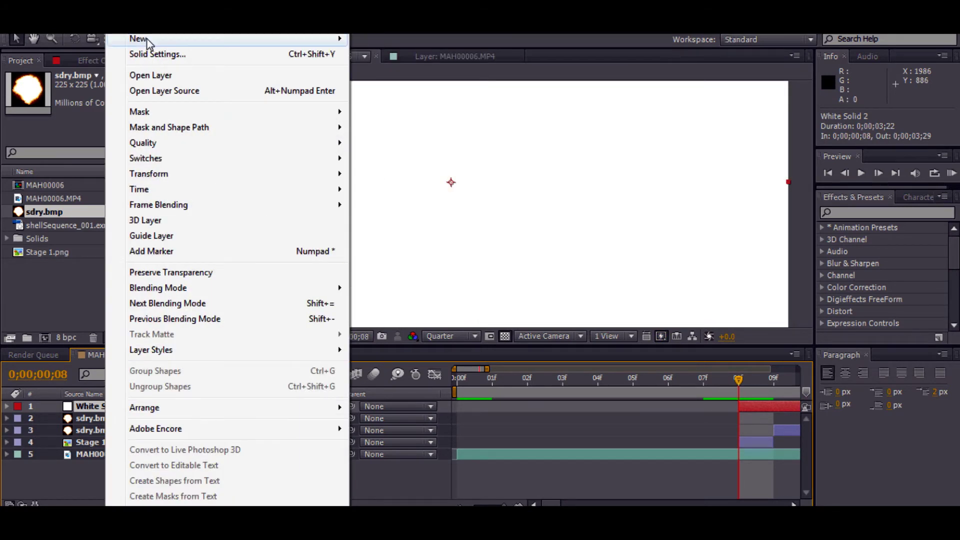
mouse_move(250, 44)
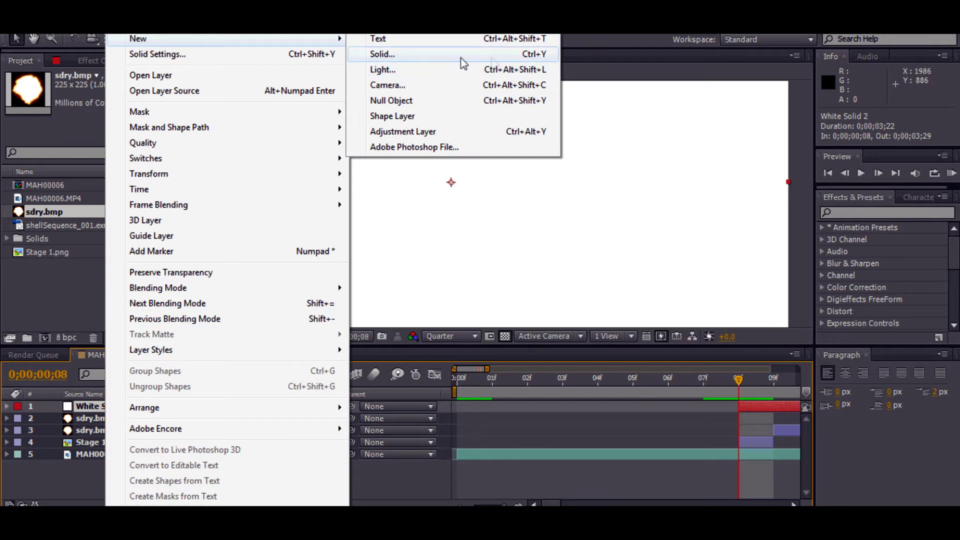
click(587, 27)
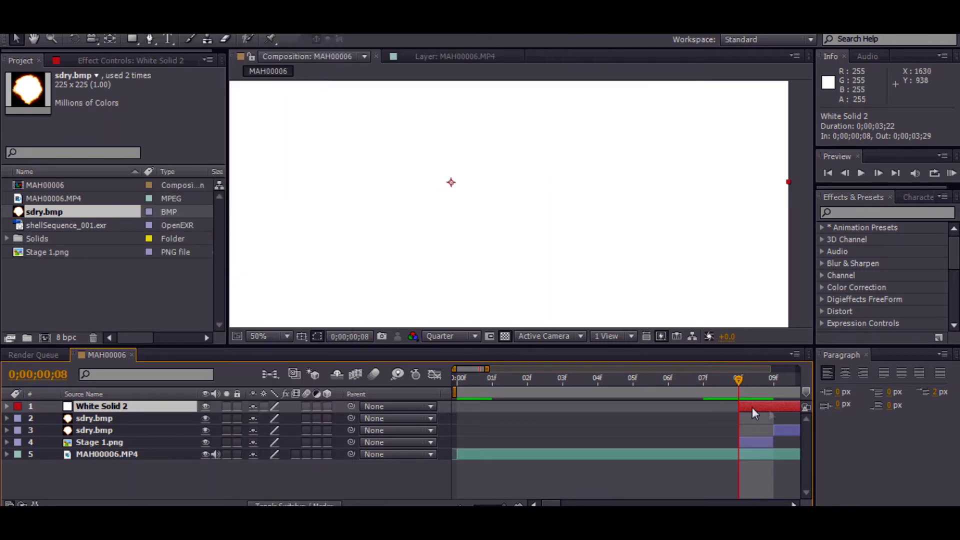
- Trim the White Solid 2 layer so it starts at frame 8 and its out point is 0;00;00;12
drag(486, 369, 798, 369)
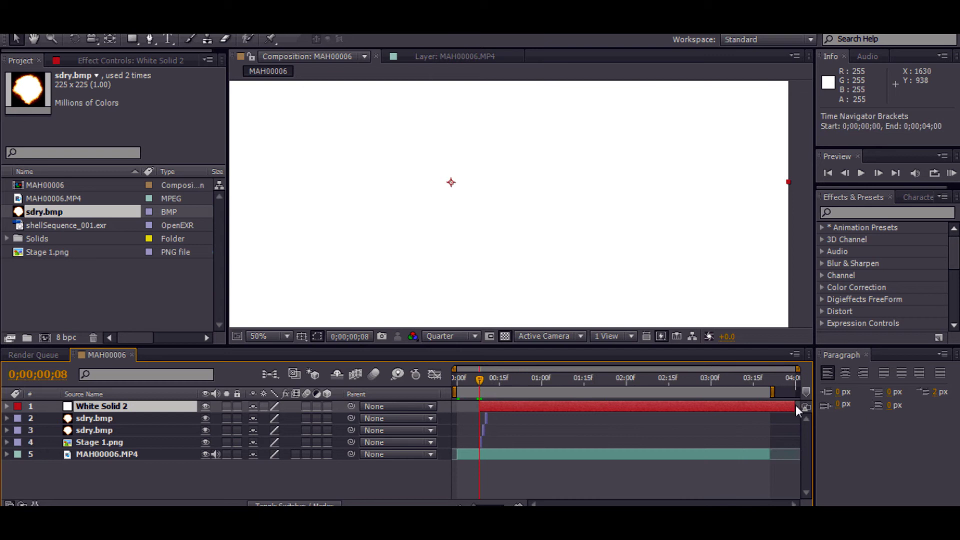
mouse_move(796, 406)
mouse_down()
mouse_move(753, 406)
mouse_move(798, 412)
mouse_up()
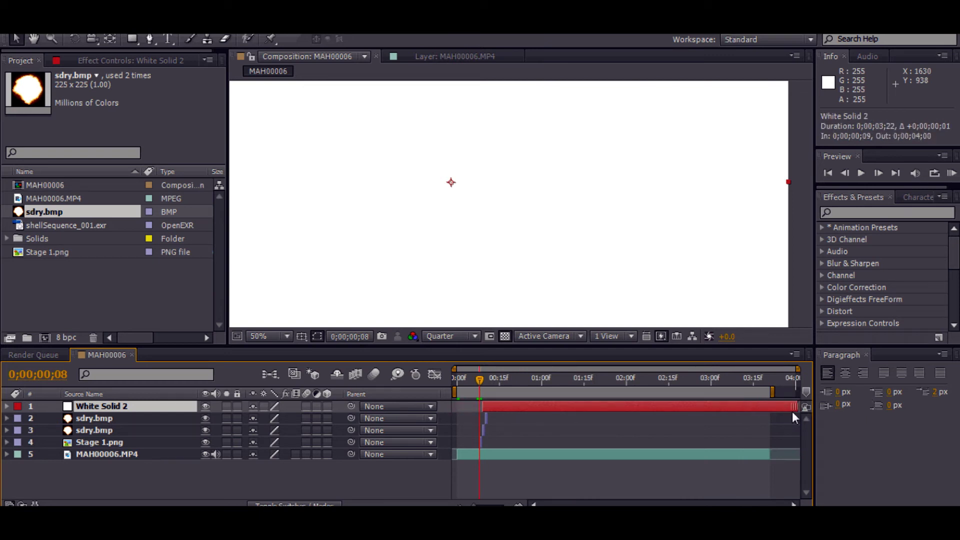
drag(796, 406, 502, 407)
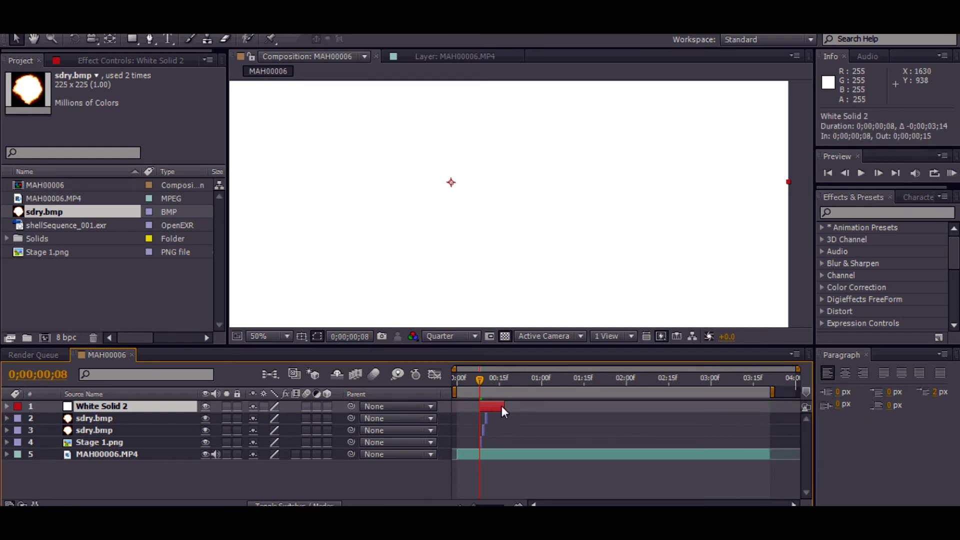
key(=)
key(=)
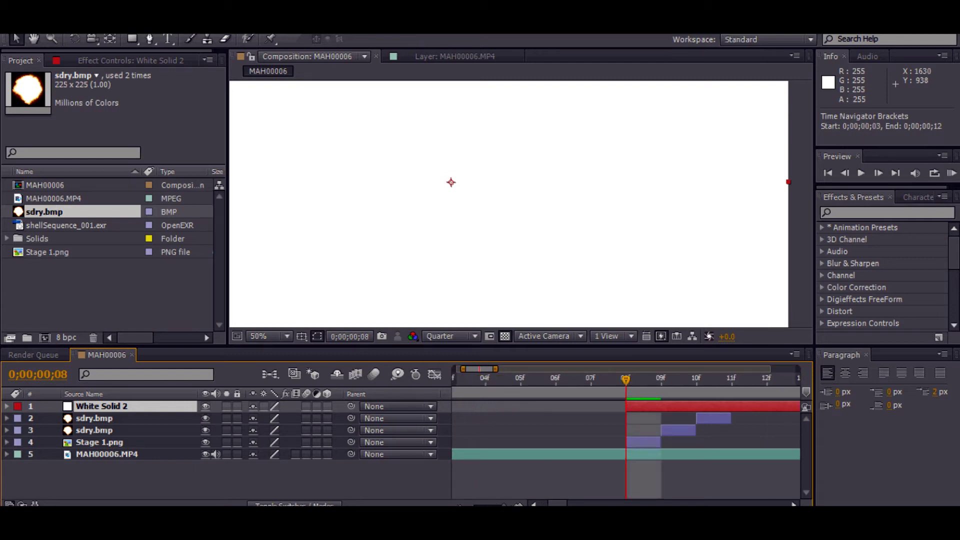
key(minus)
key(minus)
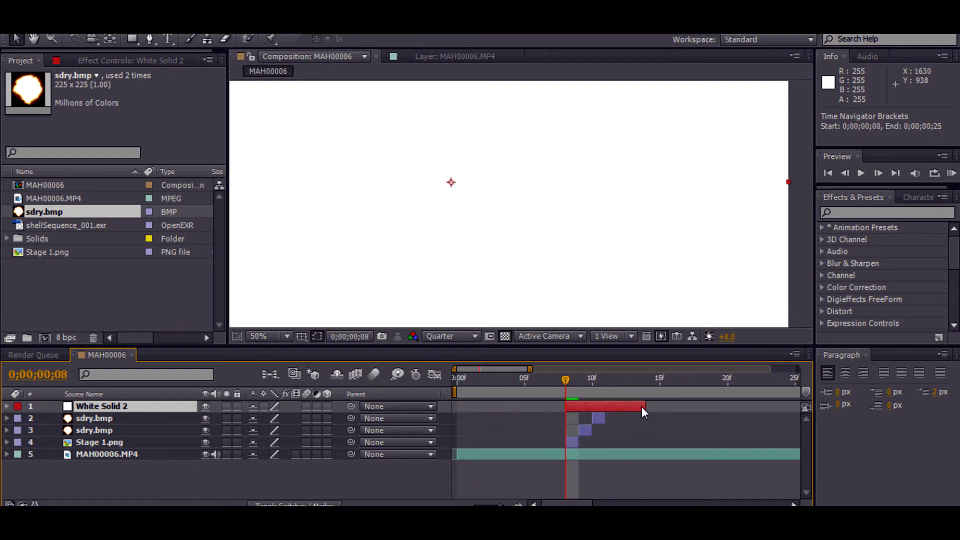
click(604, 382)
click(877, 174)
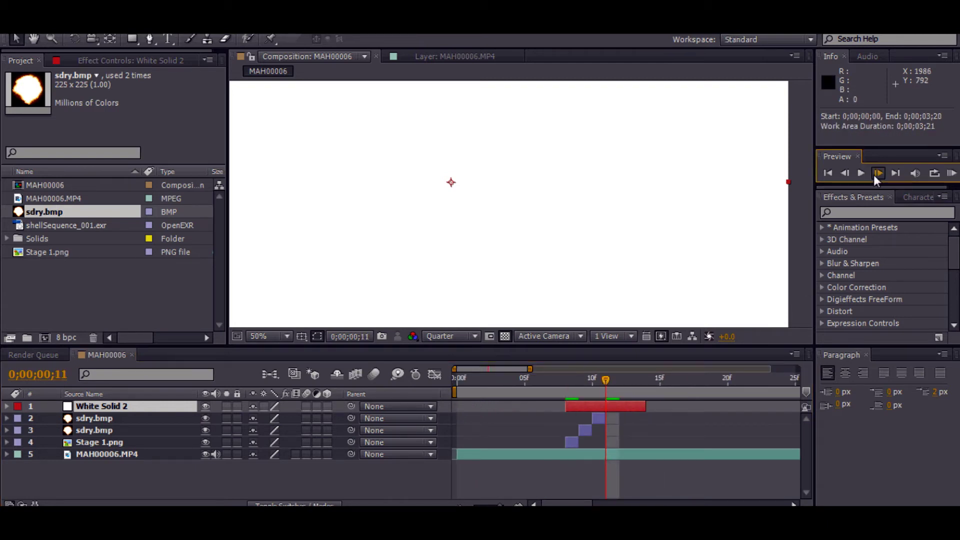
click(877, 174)
drag(645, 406, 566, 378)
- Draw an elliptical mask about 664 by 472 pixels on White Solid 2 with the Ellipse tool
scroll(600, 277, down, 2)
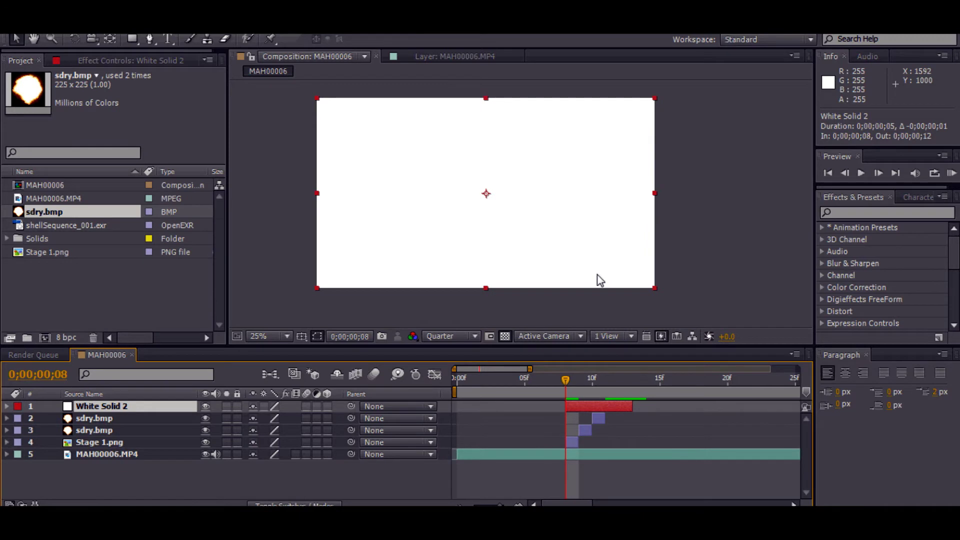
scroll(600, 280, up, 2)
drag(136, 38, 198, 70)
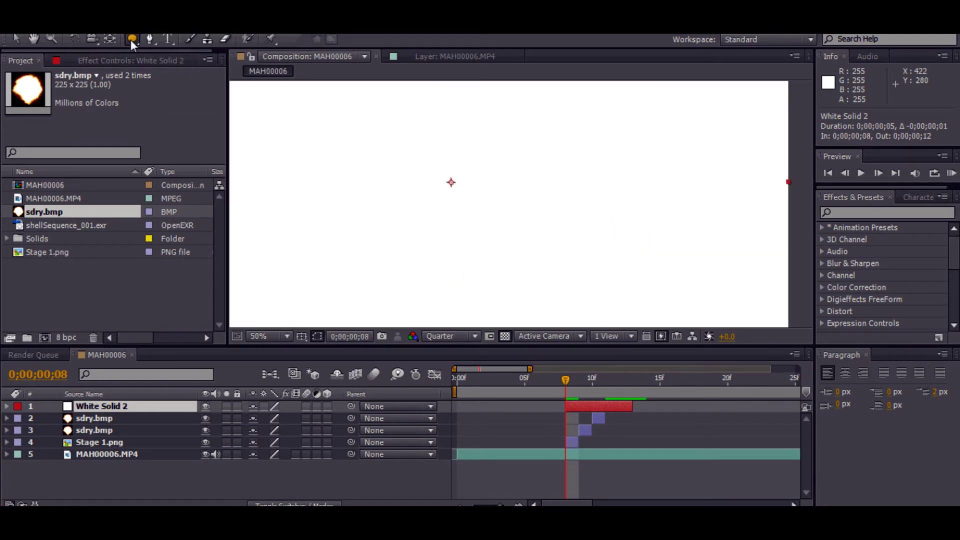
drag(131, 40, 263, 73)
drag(139, 42, 234, 39)
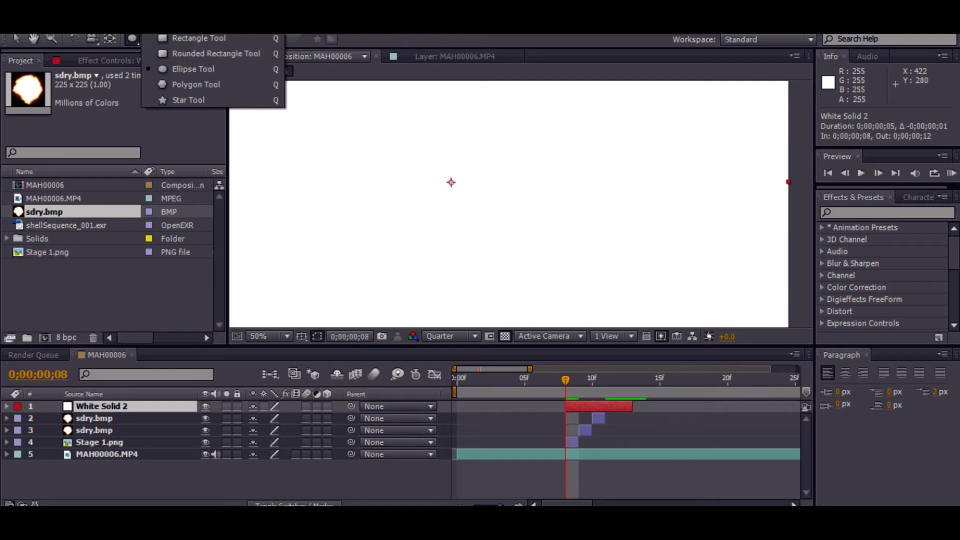
scroll(528, 252, down, 2)
scroll(527, 251, up, 1)
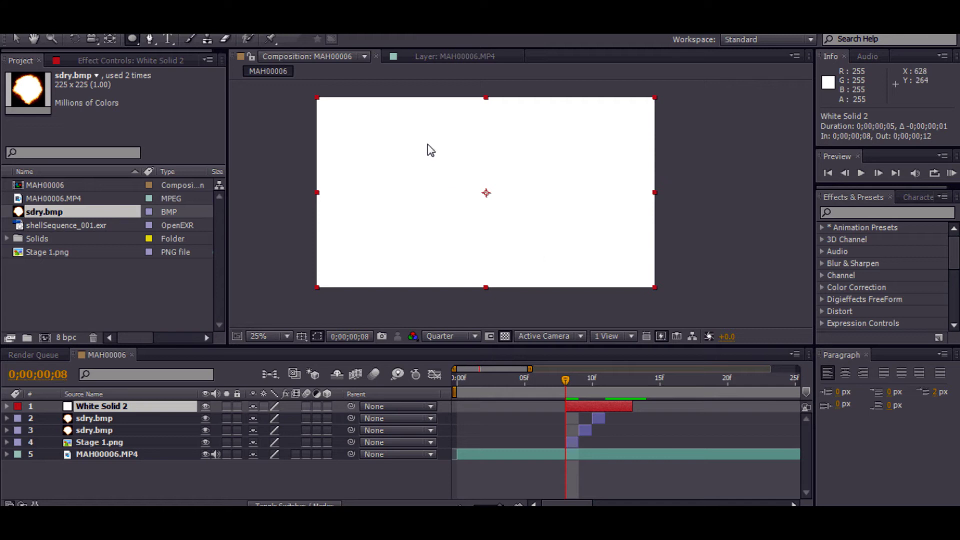
mouse_move(431, 145)
mouse_down()
mouse_move(520, 199)
mouse_move(527, 221)
mouse_move(551, 232)
mouse_up()
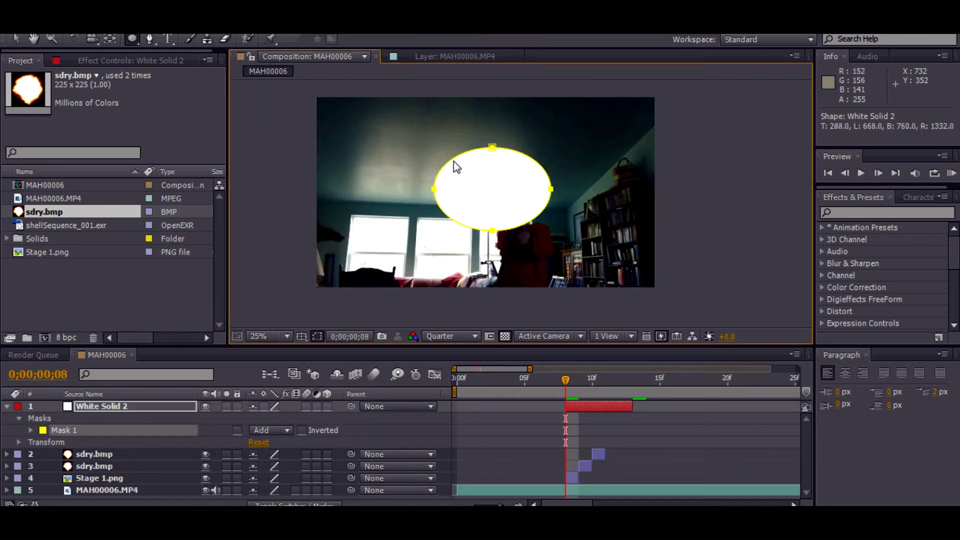
- Adjust the ellipse and place it over the shooter's head, moving White Solid 2 to position 1028, 564
click(16, 35)
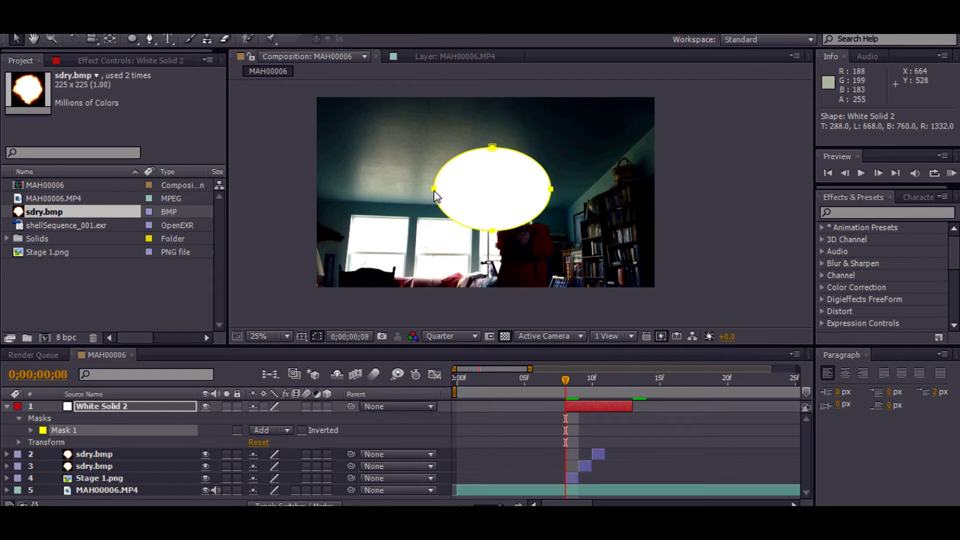
drag(436, 190, 466, 196)
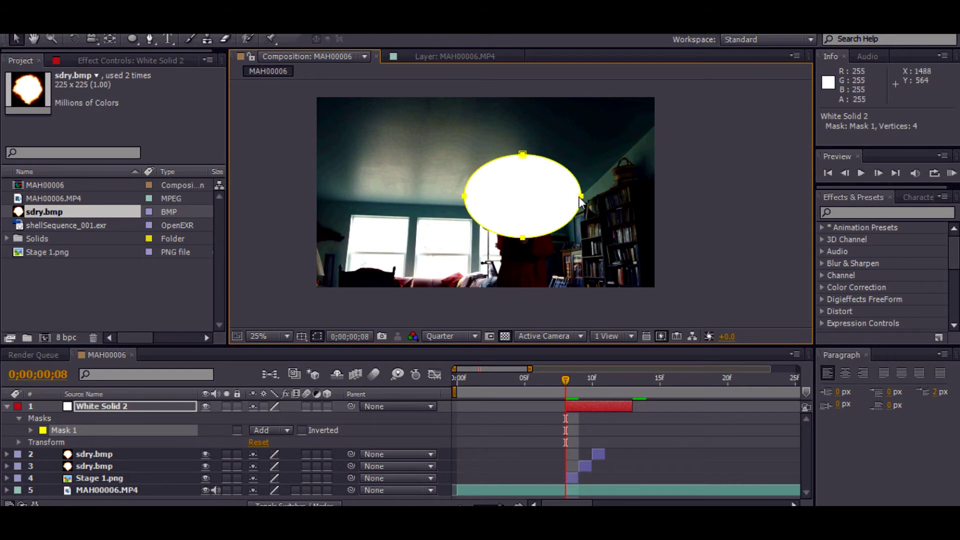
drag(582, 199, 563, 201)
click(456, 193)
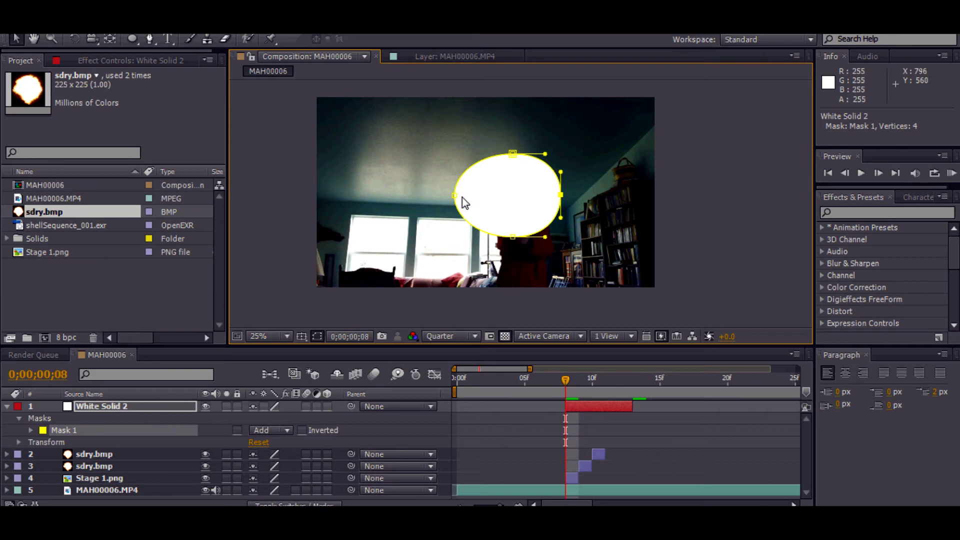
drag(563, 198, 529, 195)
- Lower the opacity of White Solid 2 to 31% and deselect it to check the faint glow
click(31, 430)
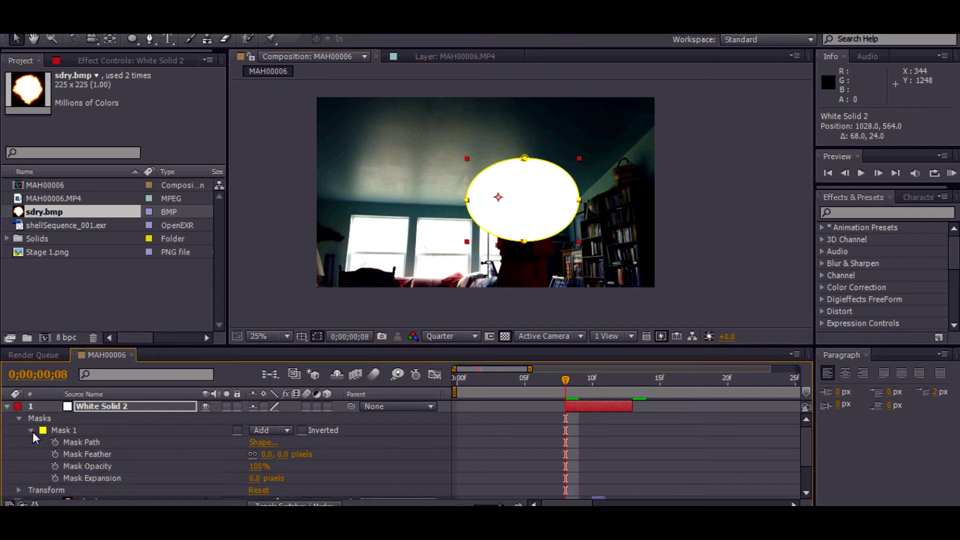
click(31, 431)
click(18, 442)
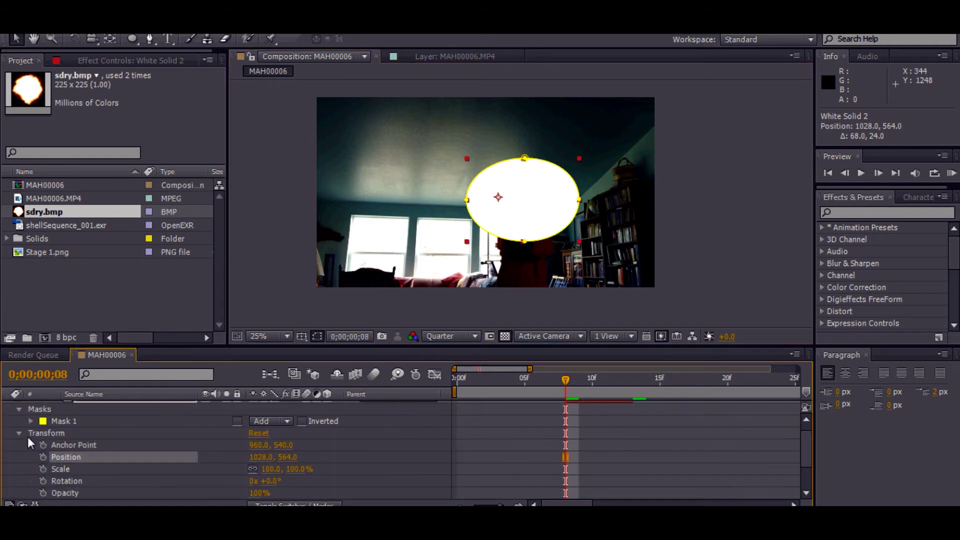
scroll(322, 470, down, 2)
drag(256, 456, 239, 454)
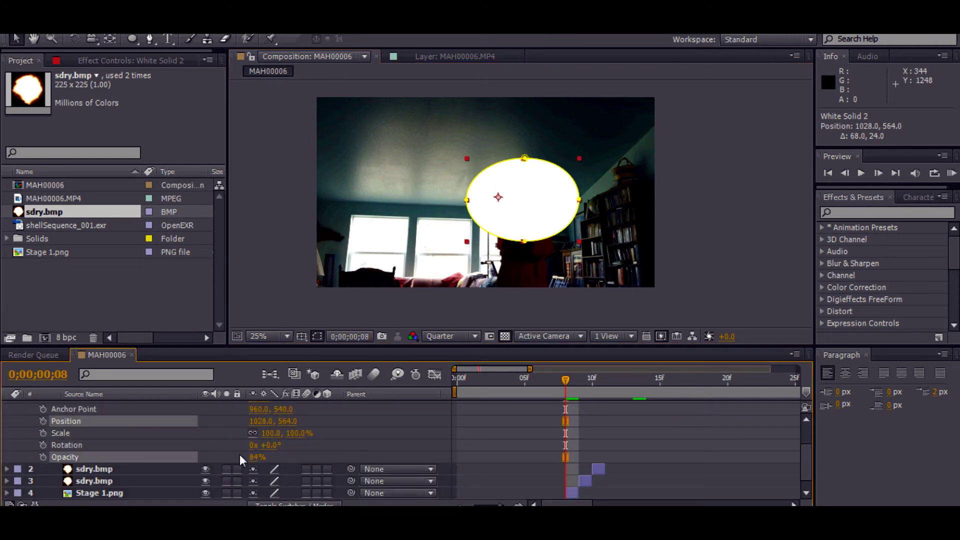
click(200, 455)
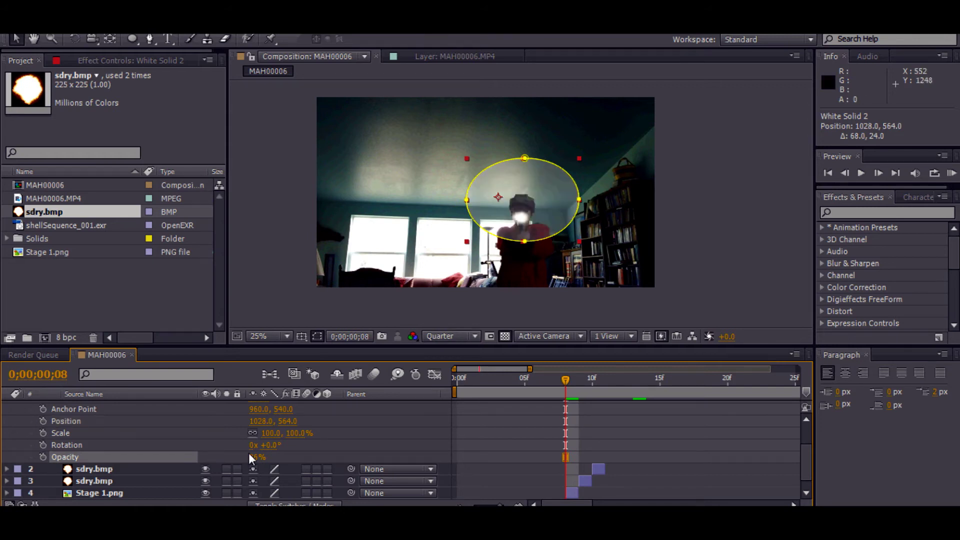
click(586, 220)
- Set the Mask 1 feather of White Solid 2 to 50 pixels and check the softened edge
scroll(341, 463, up, 3)
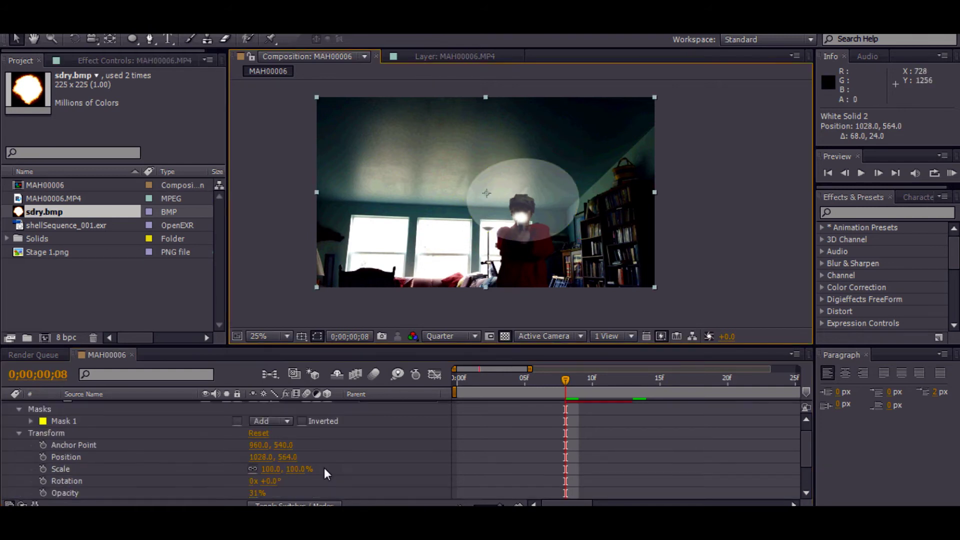
click(19, 433)
click(30, 430)
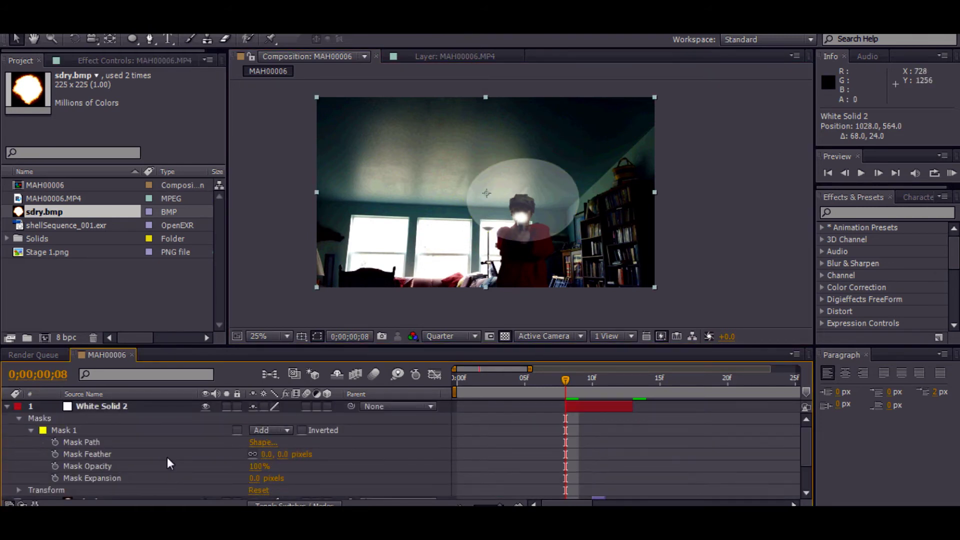
drag(267, 454, 302, 454)
click(602, 233)
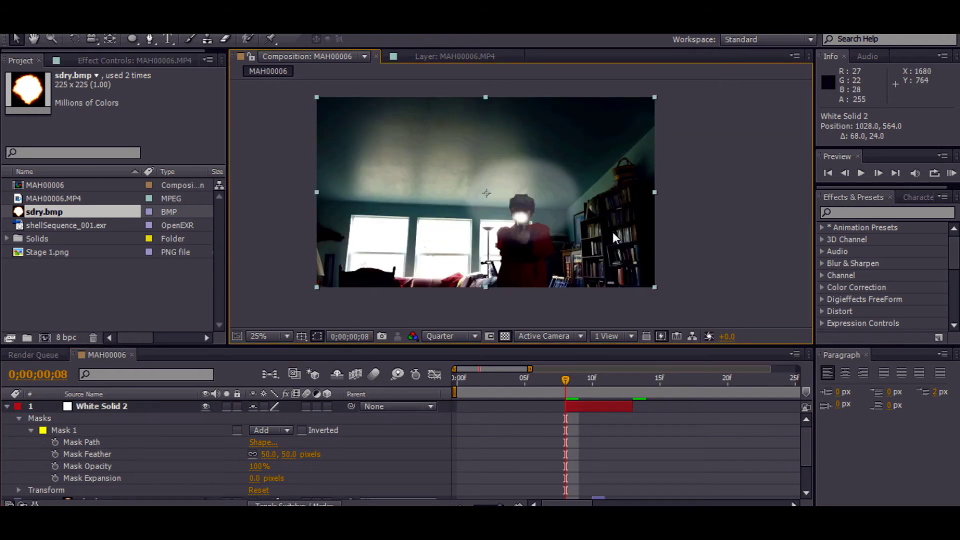
- Move White Solid 2 down so the glow is centred on the muzzle flash, at position 1024, 664
scroll(613, 232, up, 2)
scroll(613, 232, down, 2)
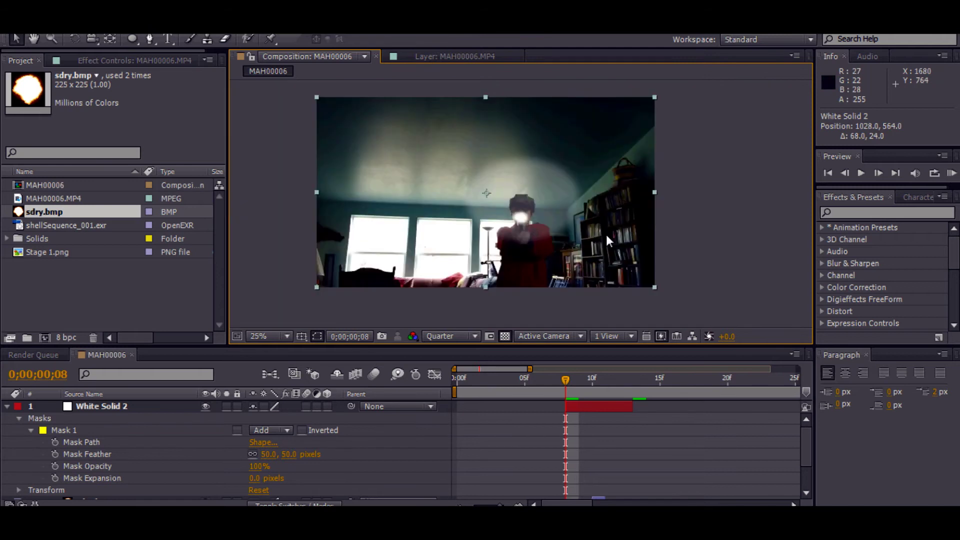
click(602, 407)
drag(527, 208, 526, 226)
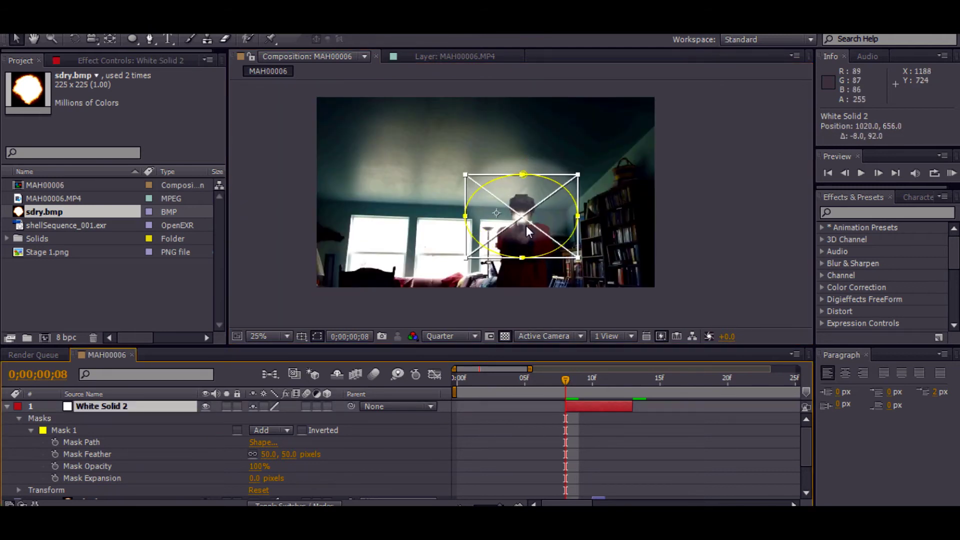
- Reshape Mask 1 of White Solid 2 by pulling its vertices in to fit closely around the shooter, then deselect it
scroll(533, 232, up, 2)
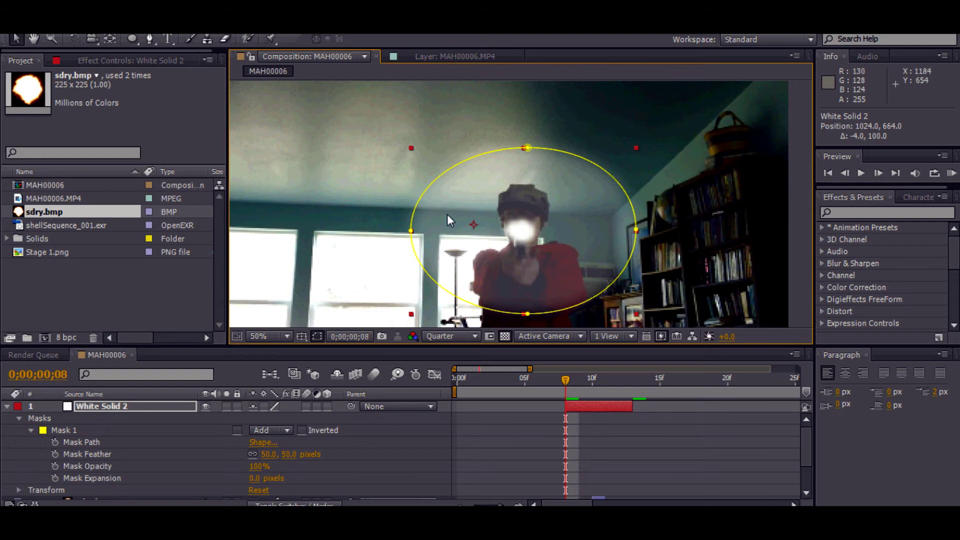
drag(410, 231, 467, 269)
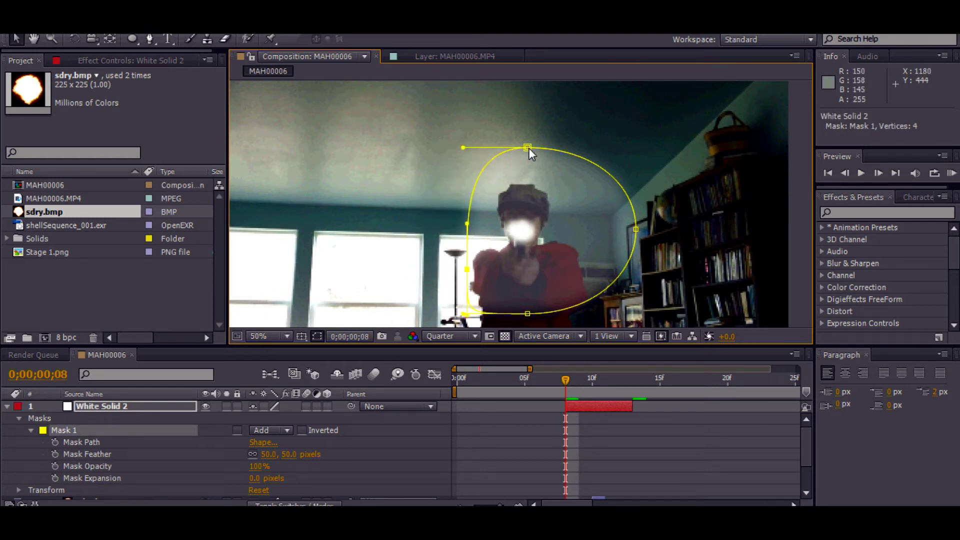
drag(529, 148, 524, 176)
drag(635, 228, 592, 250)
drag(526, 313, 521, 349)
drag(623, 243, 611, 183)
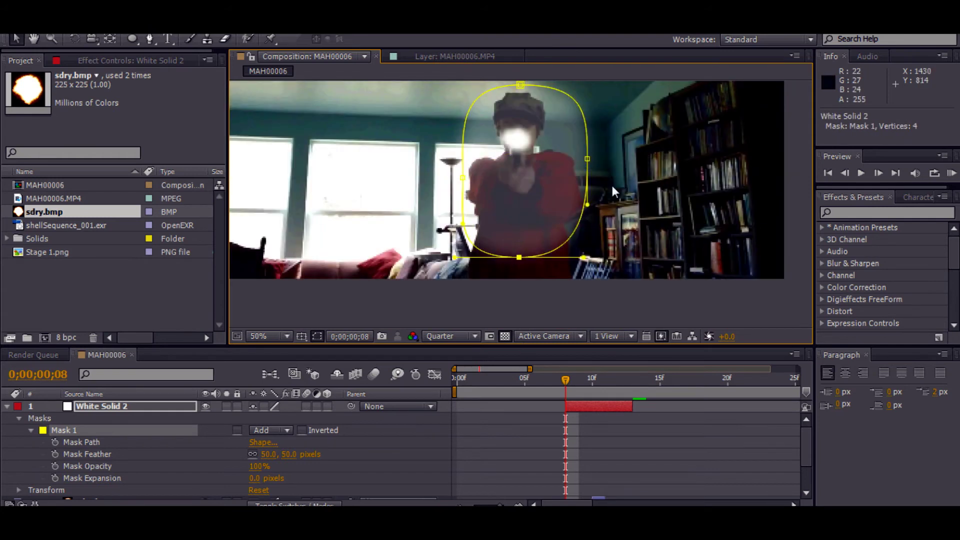
drag(521, 256, 520, 192)
scroll(622, 179, down, 1)
click(617, 181)
click(614, 182)
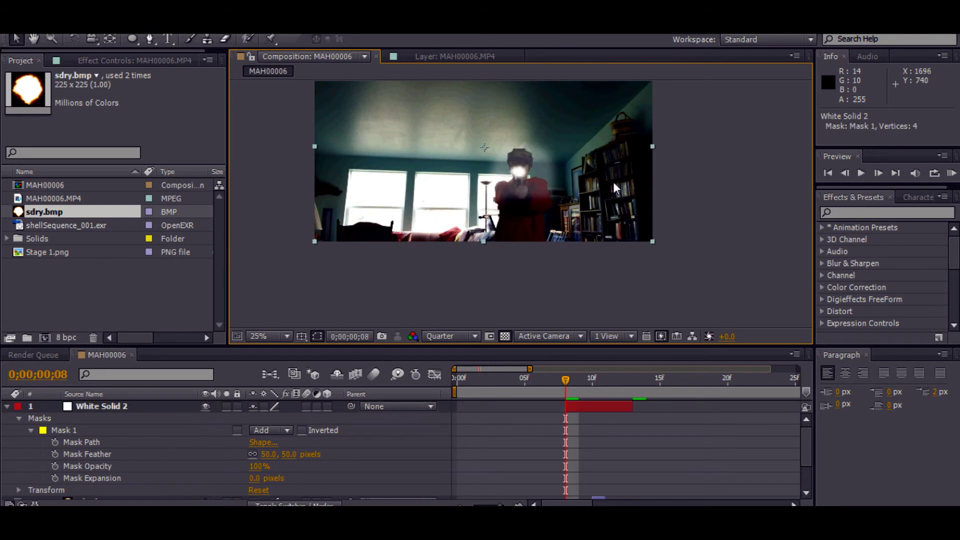
- Play the composition from its first frames to review the glow, and return to frame 0
click(473, 379)
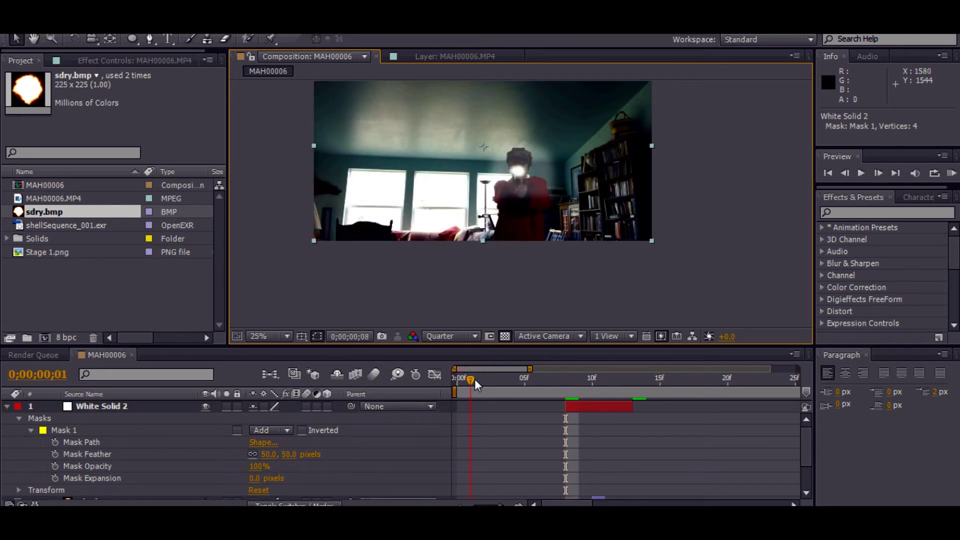
key(space)
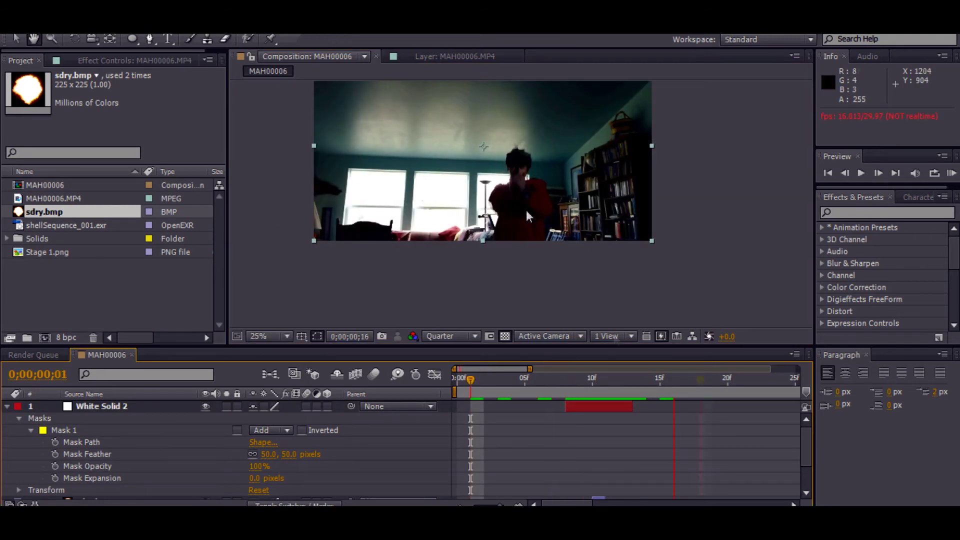
click(567, 381)
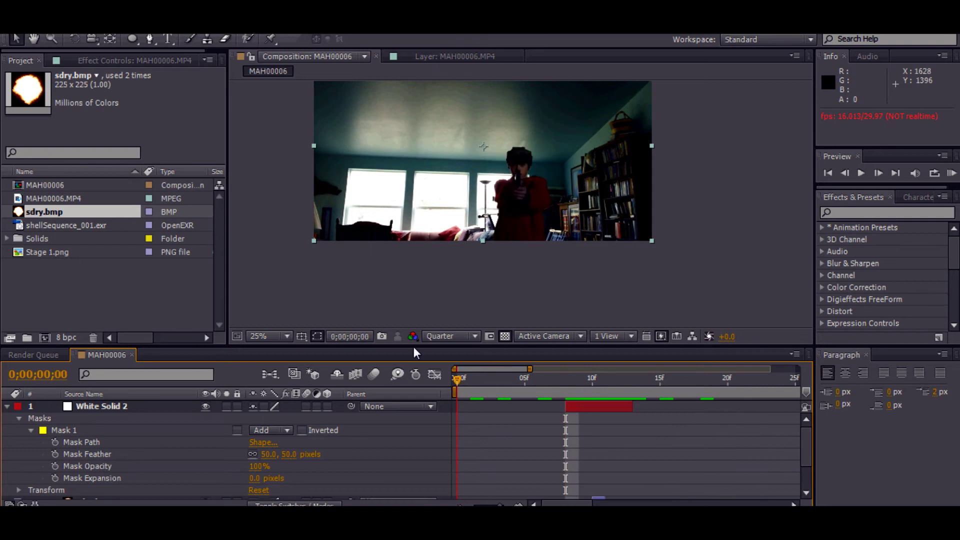
key(space)
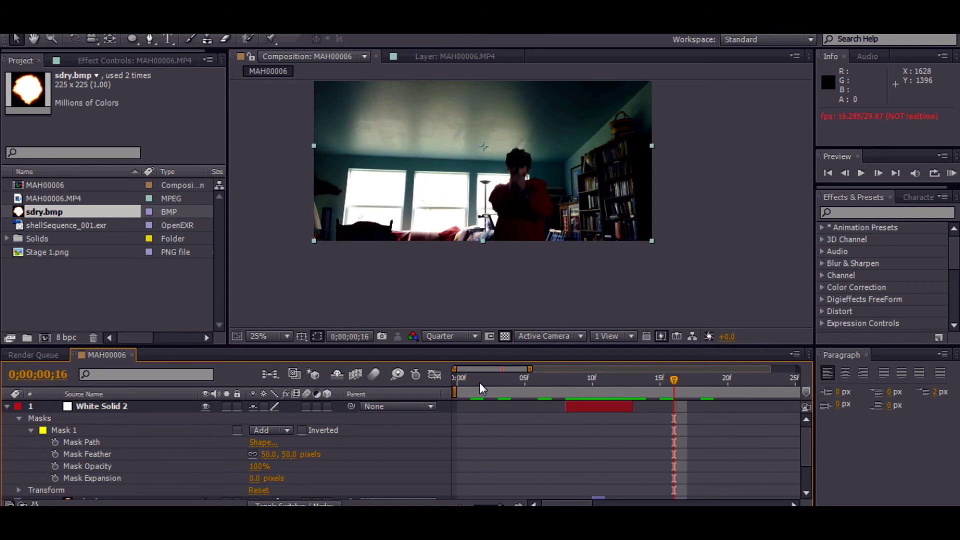
click(461, 381)
drag(586, 189, 623, 257)
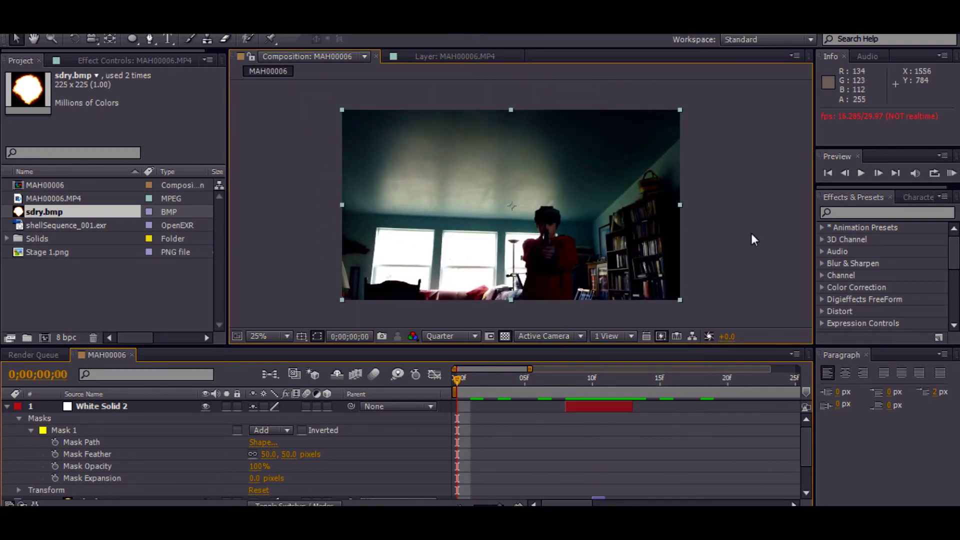
- Run a RAM preview of the composition to review the muzzle flash and glow, and stop it
click(951, 173)
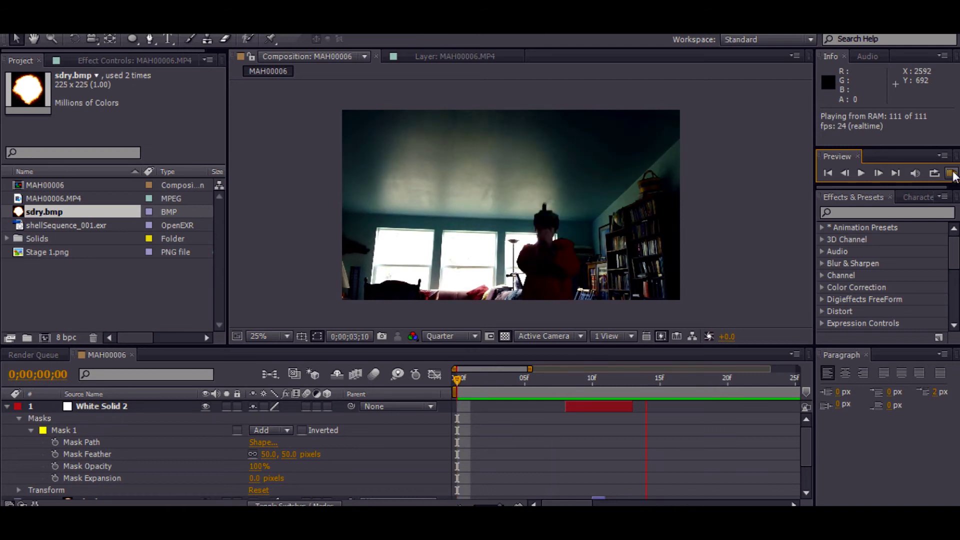
key(space)
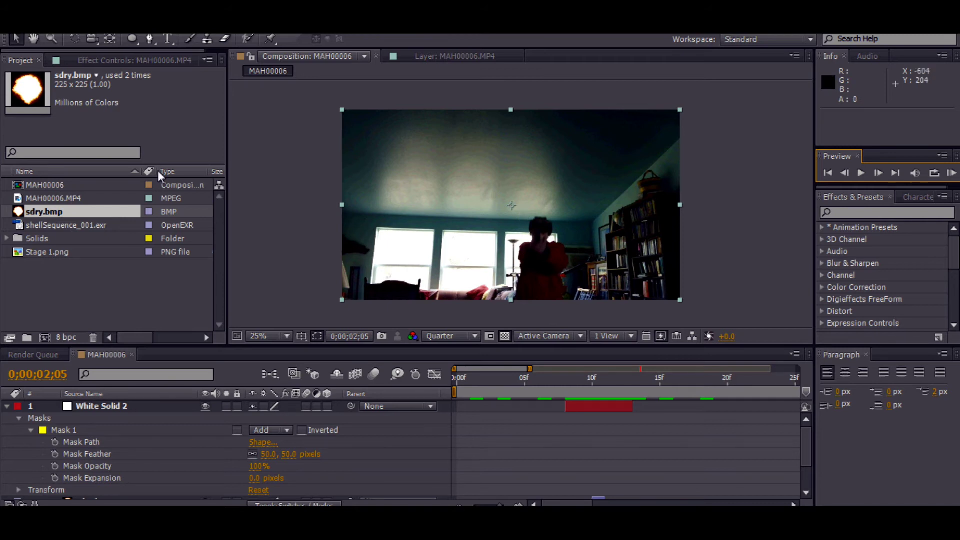
- Add shellSequence_001.exr as the uppermost layer starting at frame 8 and scale the shell down to 54%, 50%
drag(53, 225, 568, 401)
scroll(545, 284, up, 1)
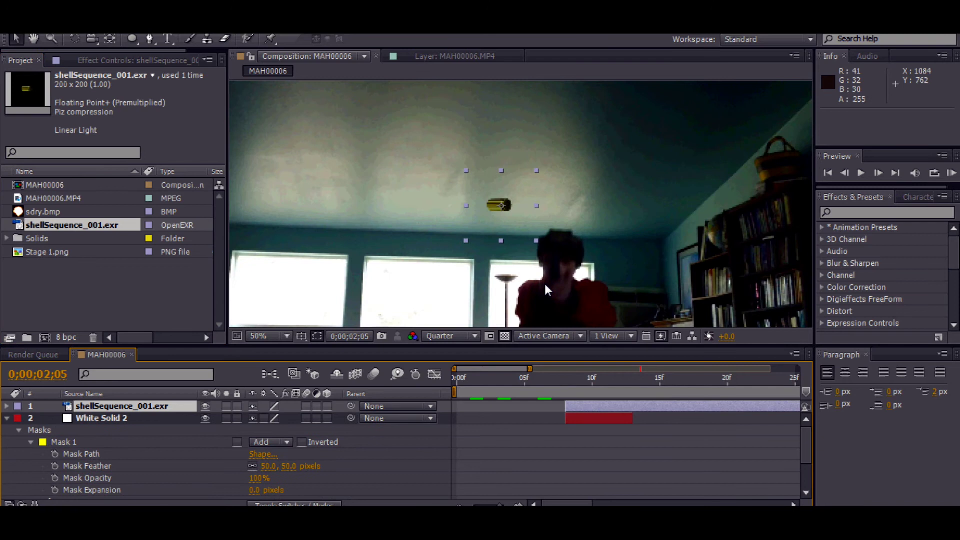
scroll(515, 230, up, 1)
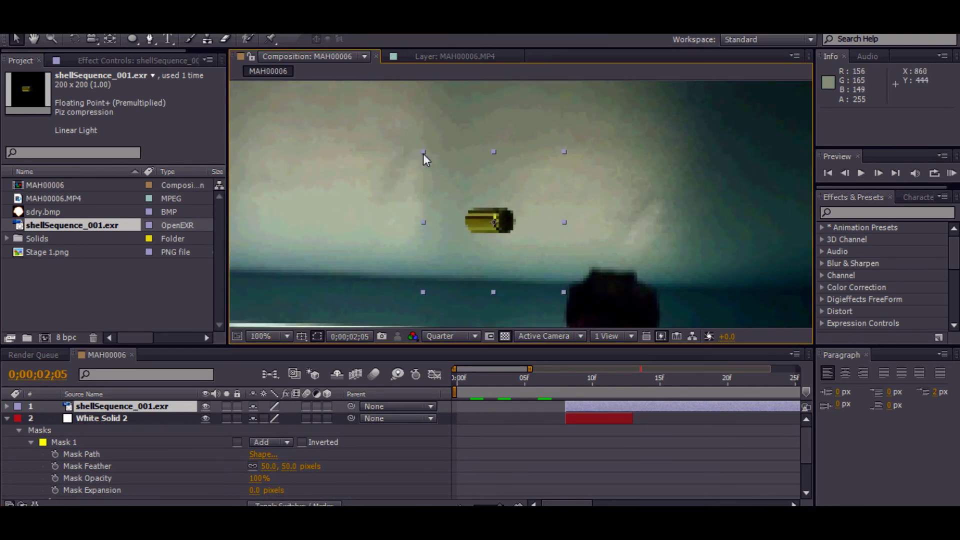
drag(423, 152, 455, 187)
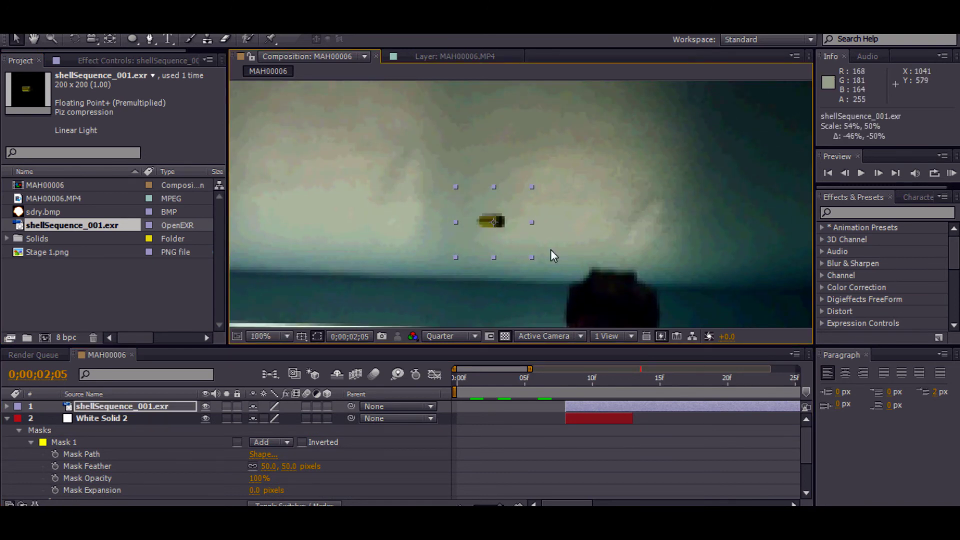
- Move the shell down beside the gun's muzzle flash at frame 8, to position 1124, 677
scroll(553, 254, down, 2)
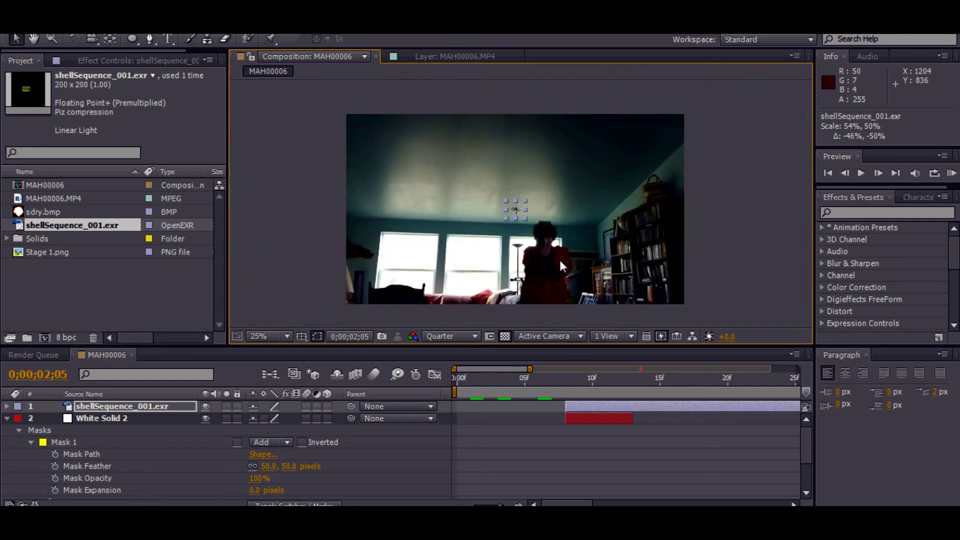
scroll(559, 260, up, 1)
drag(517, 146, 563, 213)
scroll(572, 217, up, 1)
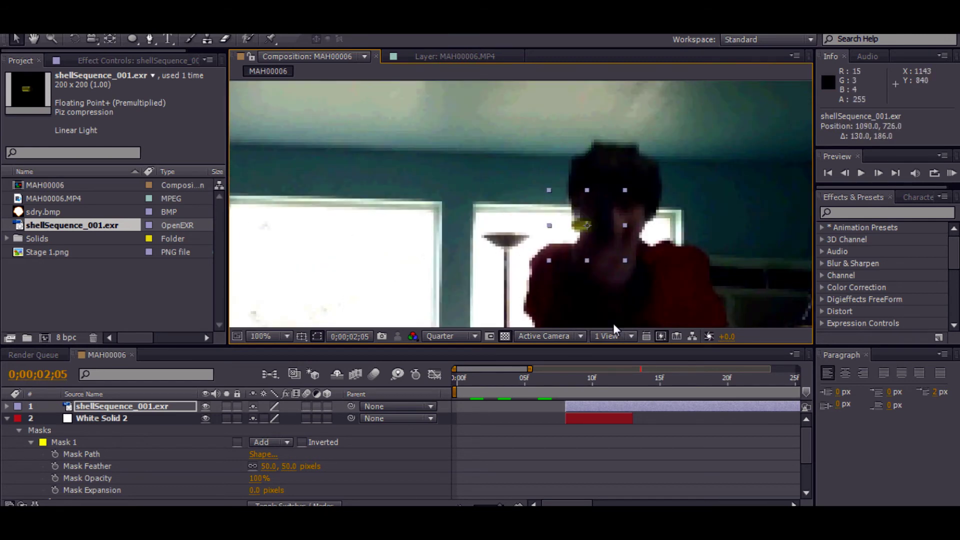
click(568, 380)
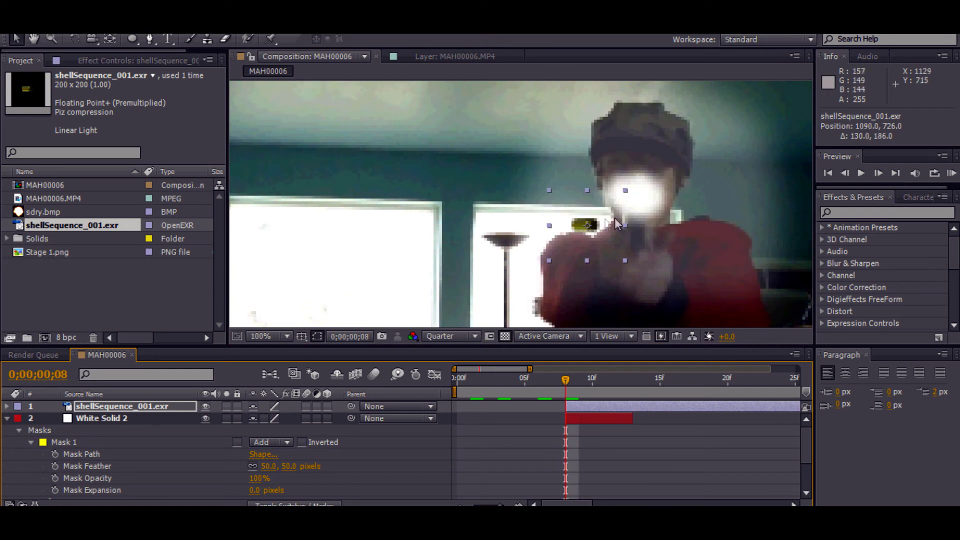
drag(616, 222, 640, 189)
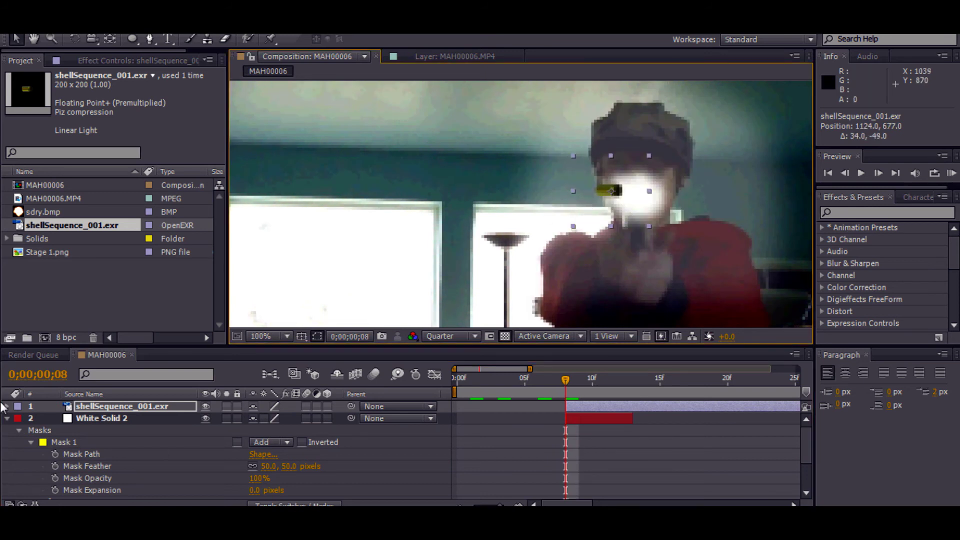
- Collapse White Solid 2, place the shell layer directly beneath Stage 1.png, and shift it behind the flash to position 1141.5, 676
click(7, 418)
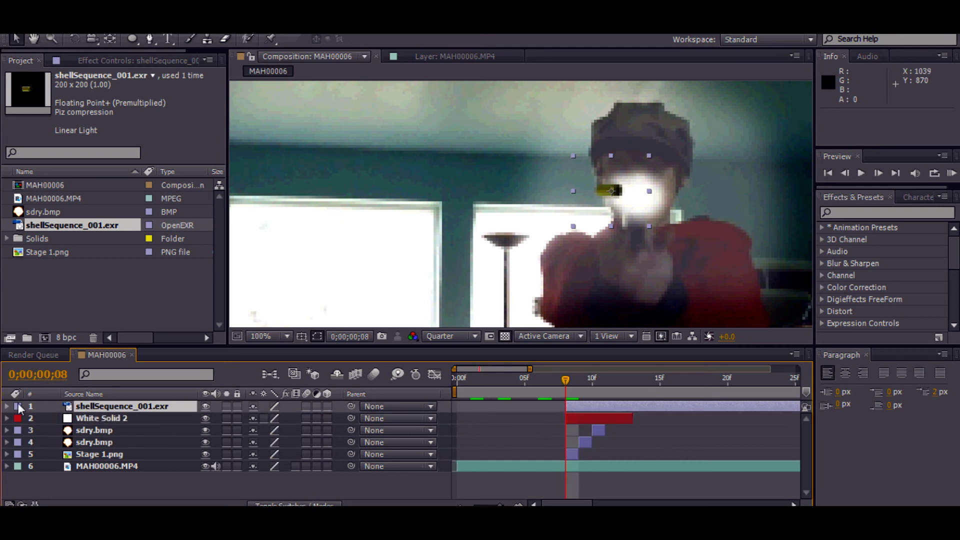
drag(110, 405, 148, 456)
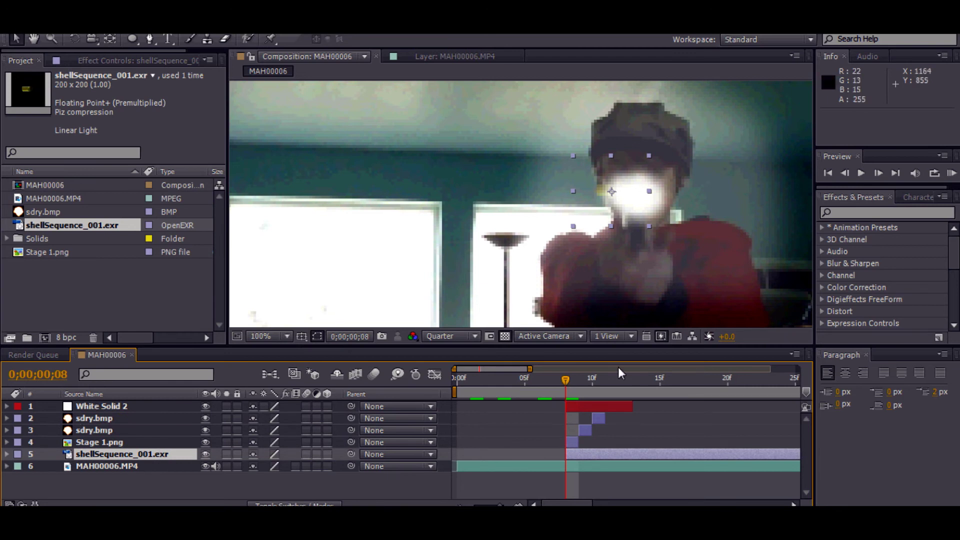
drag(553, 383, 573, 390)
key(period)
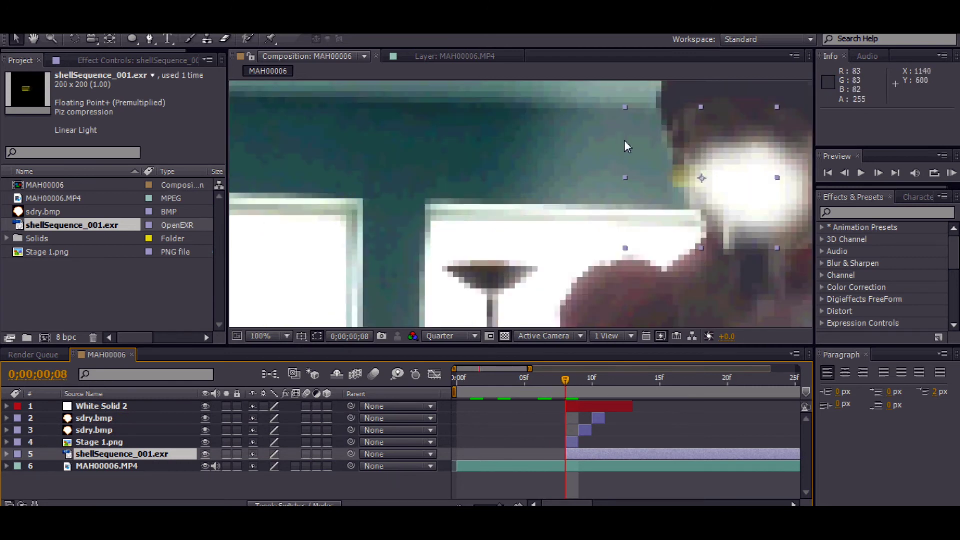
drag(722, 167, 749, 161)
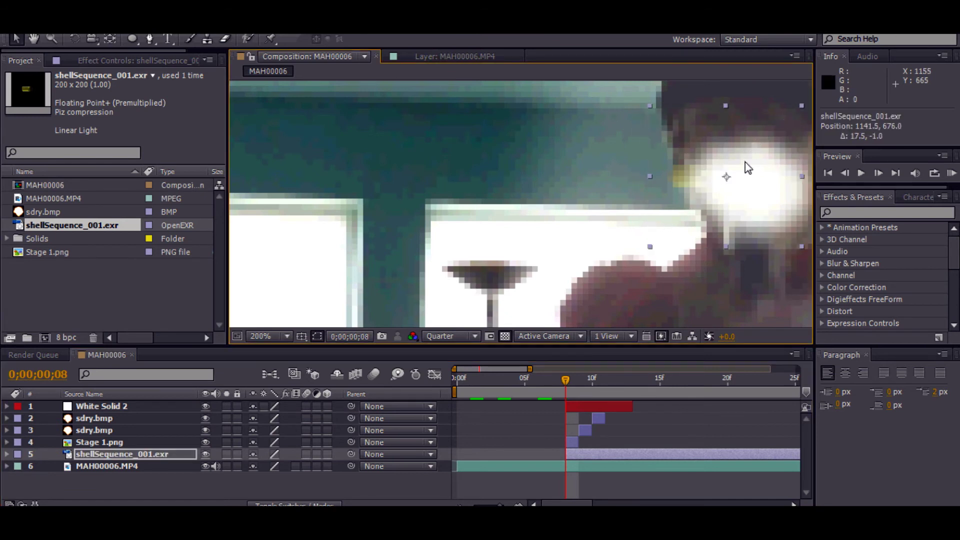
- Check the frames around the muzzle flash for how the shell sits behind it, and return to frame 8
key(comma)
key(comma)
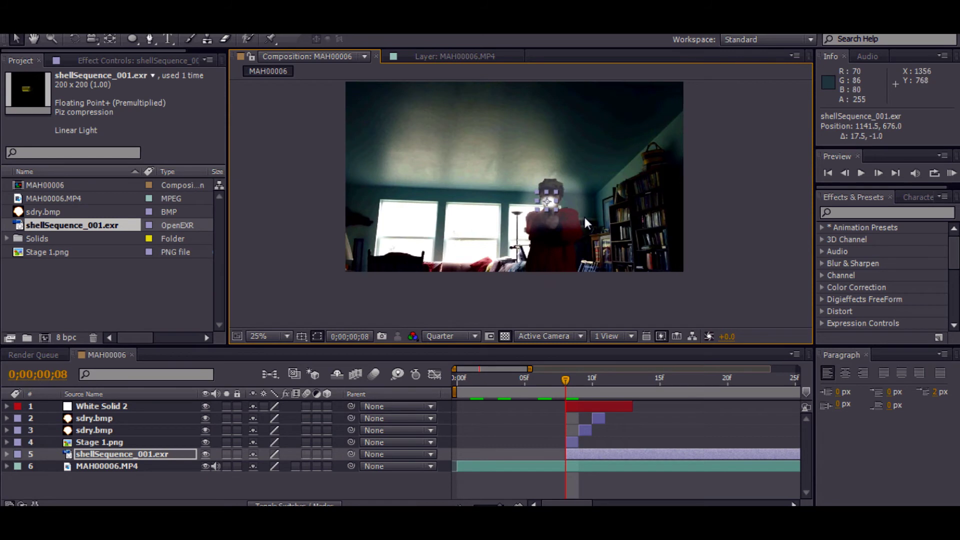
key(period)
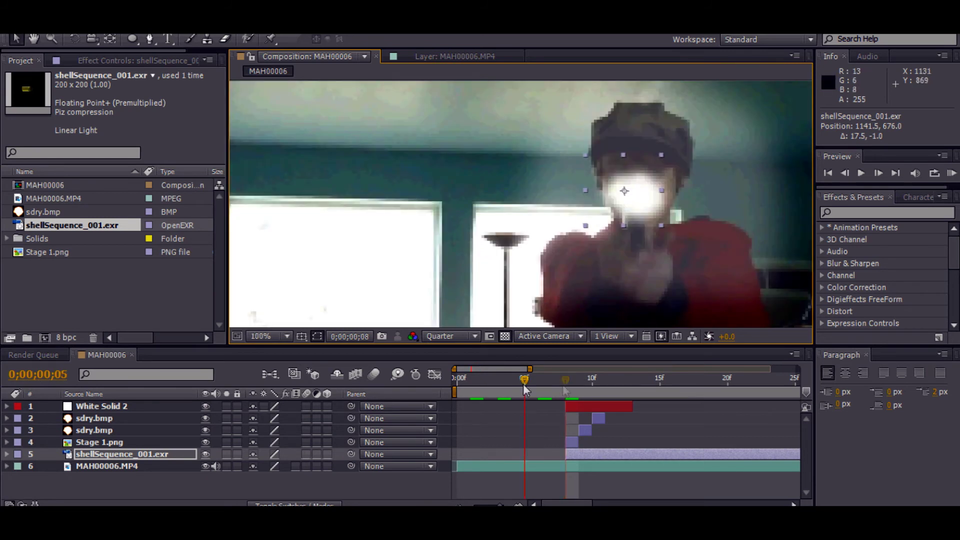
click(879, 173)
click(878, 173)
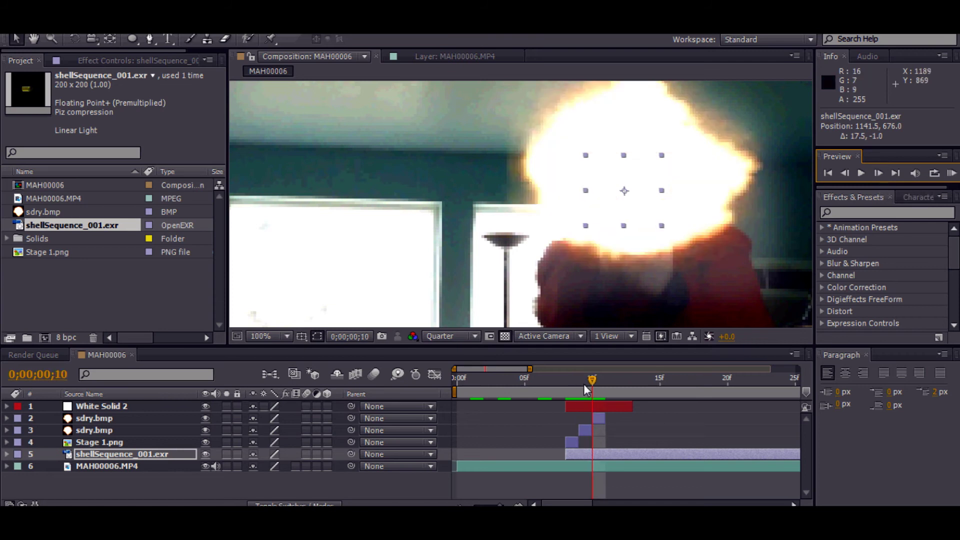
click(566, 380)
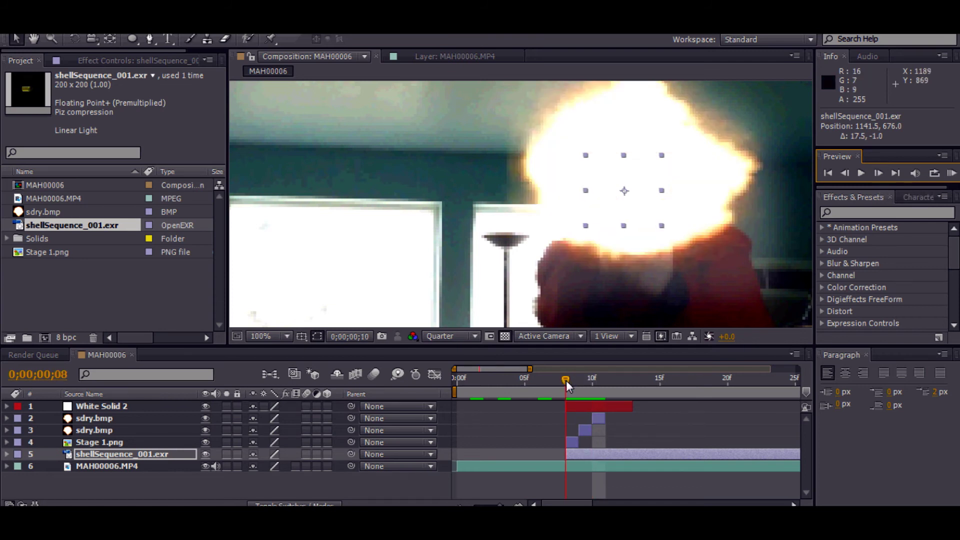
- Set keyframes for the shell layer's Rotation, Scale, Position and Anchor Point at frame 8, and collapse the layer
click(7, 454)
click(18, 466)
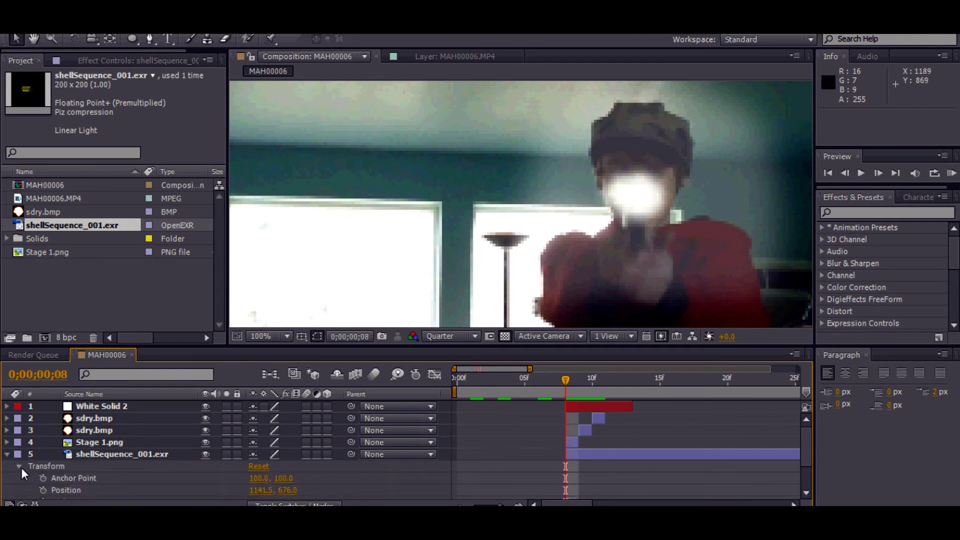
click(43, 481)
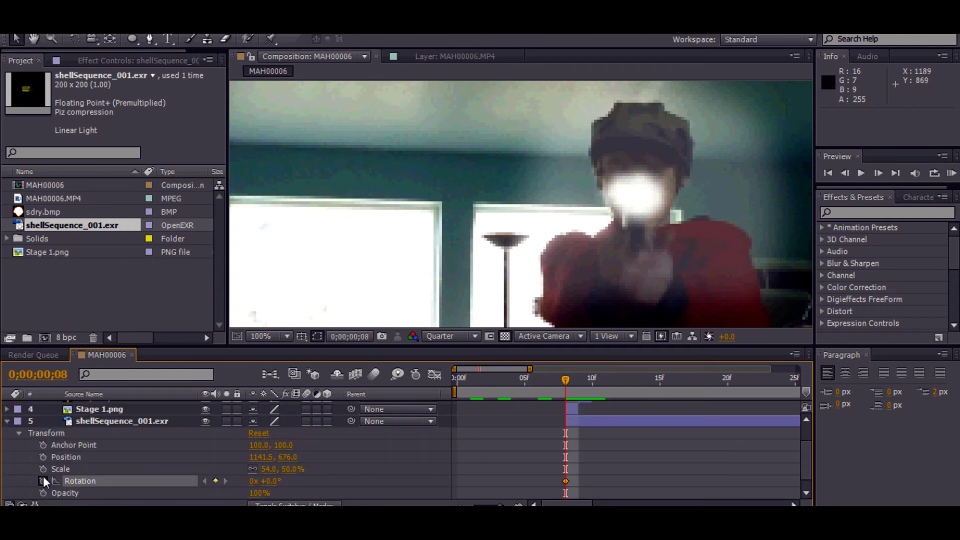
click(43, 469)
click(43, 457)
click(43, 445)
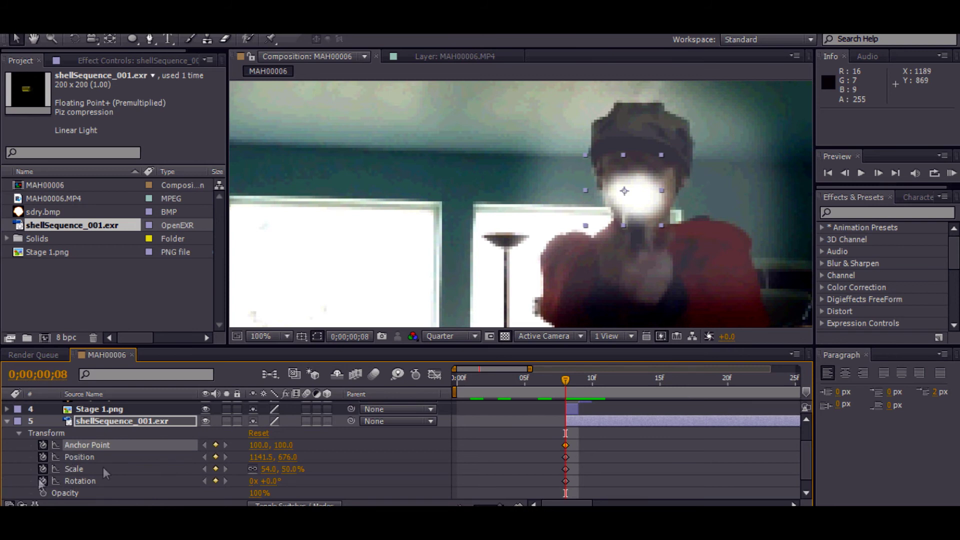
click(7, 421)
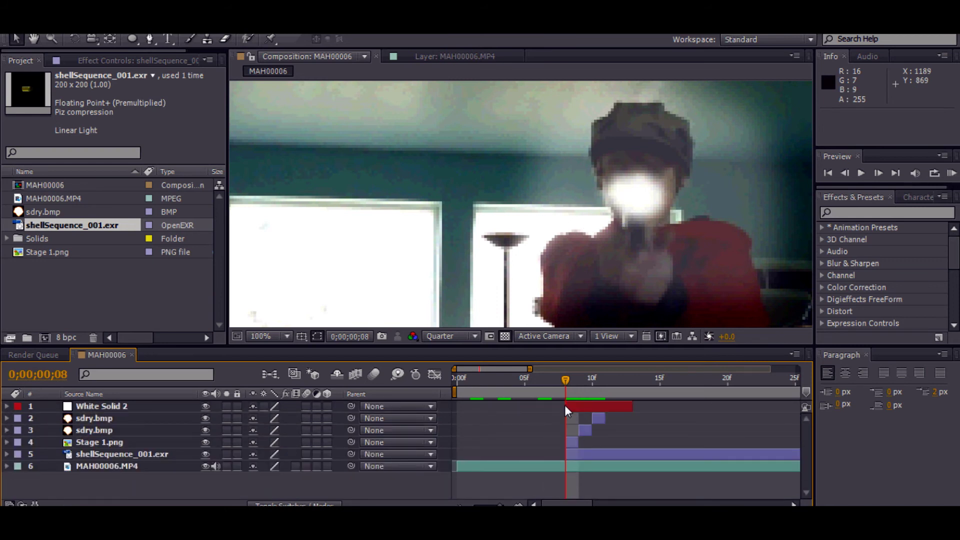
- Move the shell up onto the ceiling area at frame 11, to position 885.5, 441, and bend its motion path into an upward arc
drag(565, 381, 619, 382)
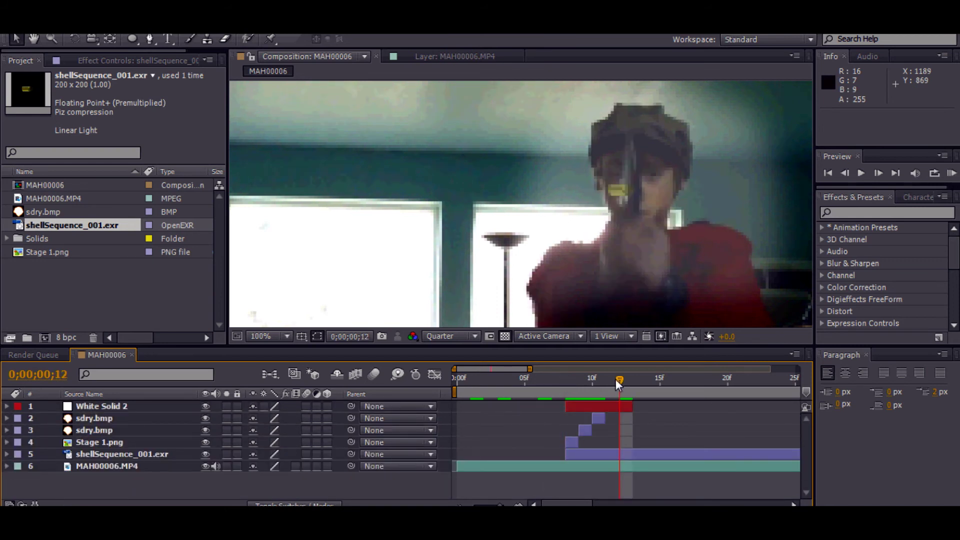
drag(619, 381, 603, 374)
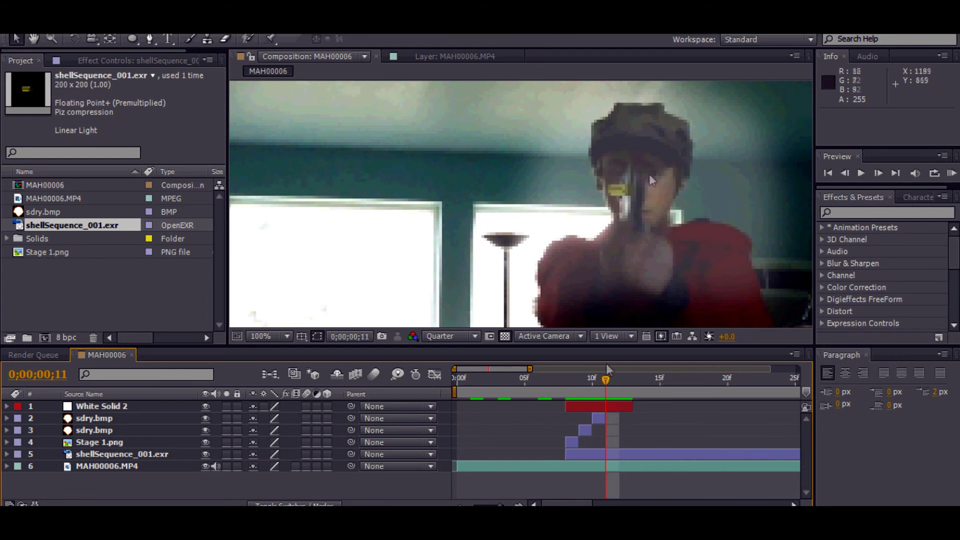
click(634, 453)
drag(631, 178, 532, 80)
scroll(706, 172, down, 1)
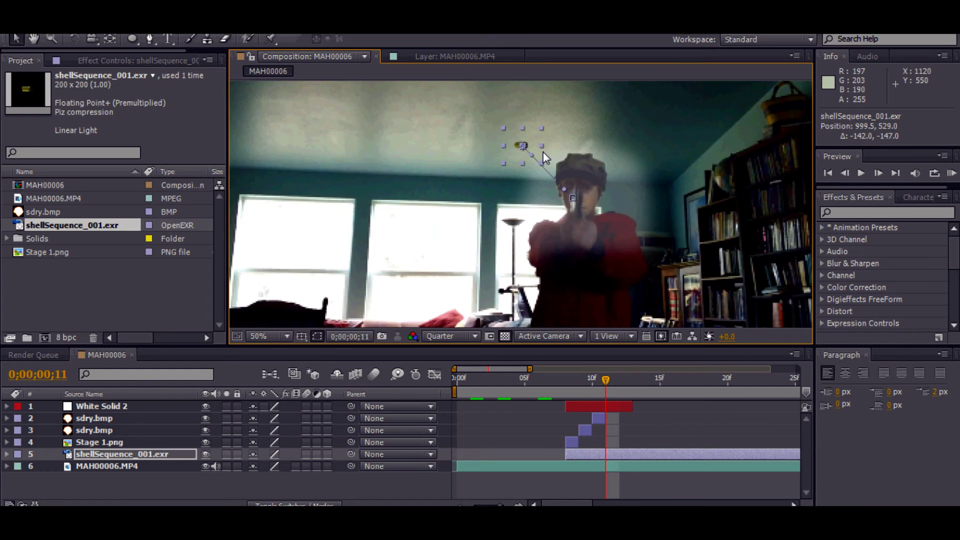
drag(523, 143, 485, 115)
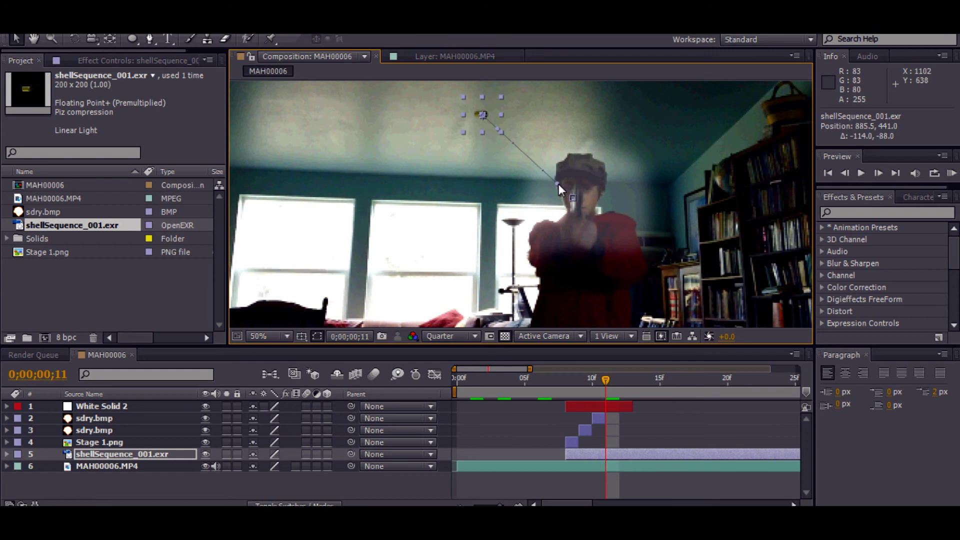
drag(558, 184, 582, 143)
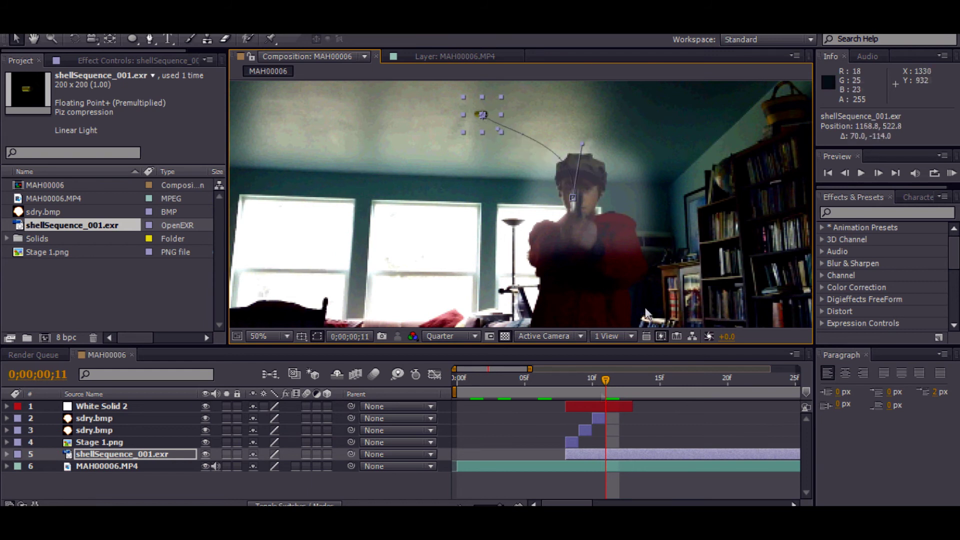
- Move the shell below the picture's lower edge at frame 14, to position 205.5, 1143, to finish its falling path
drag(601, 391, 646, 379)
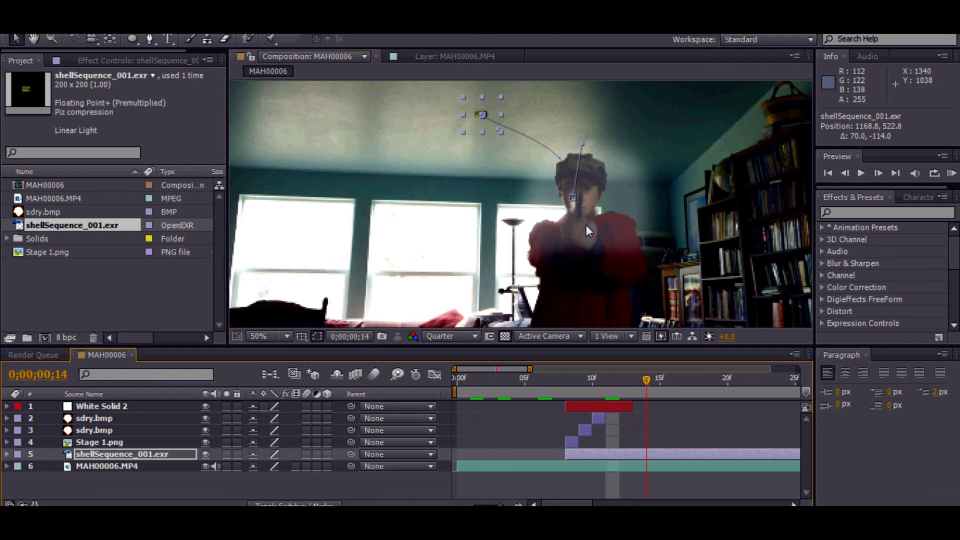
drag(479, 114, 232, 373)
scroll(304, 295, down, 2)
scroll(397, 260, up, 1)
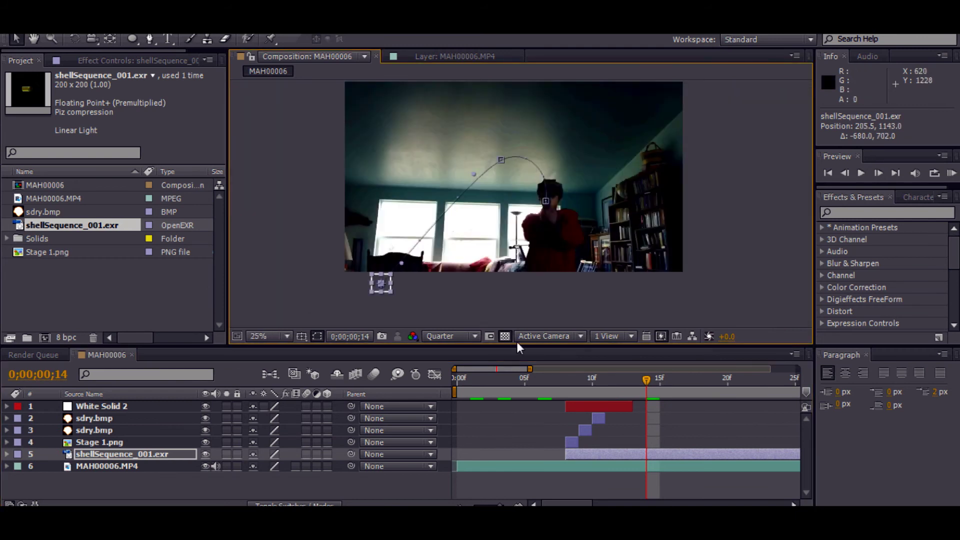
- Check the shell at frame 8, deselect it, and run a RAM preview of the ejection from frame 0
click(564, 370)
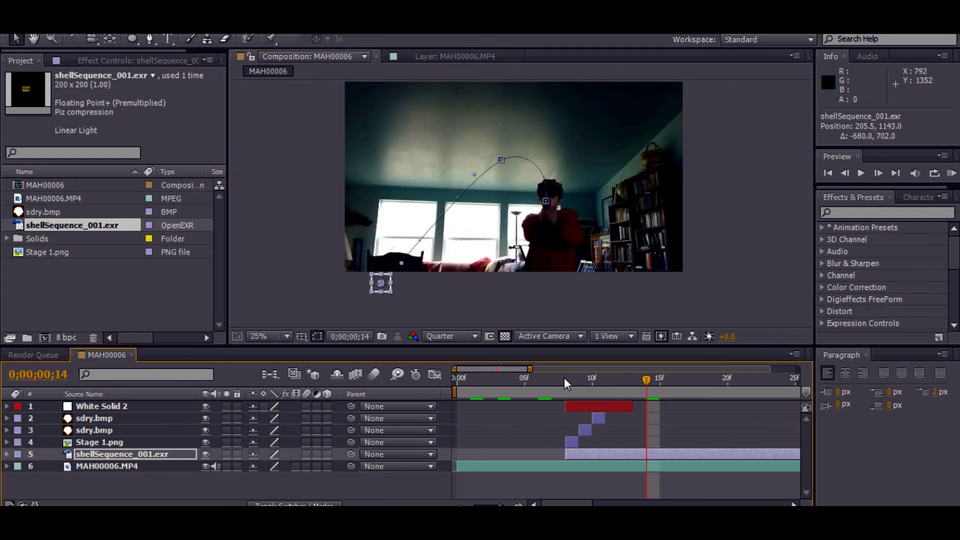
click(564, 377)
scroll(549, 223, up, 2)
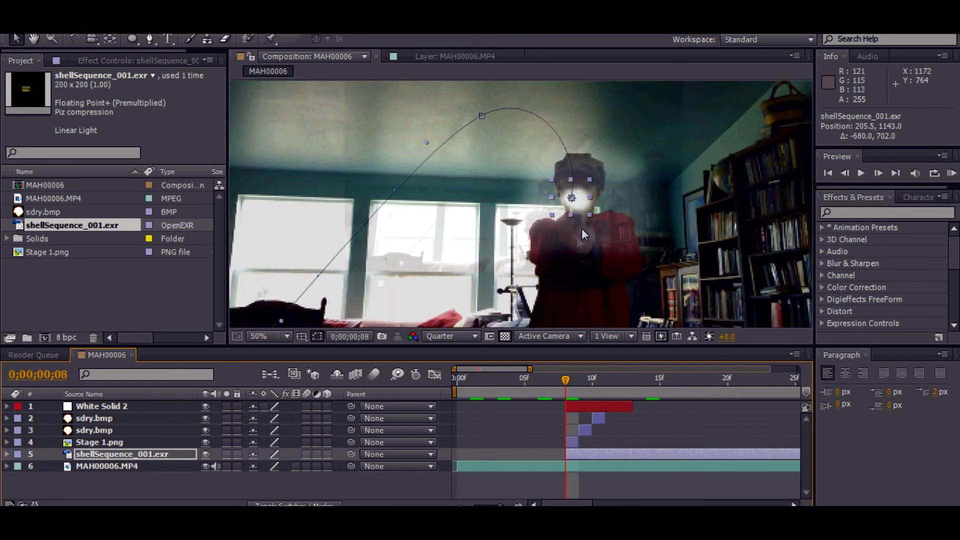
scroll(581, 228, down, 2)
click(561, 425)
drag(565, 379, 457, 379)
click(951, 173)
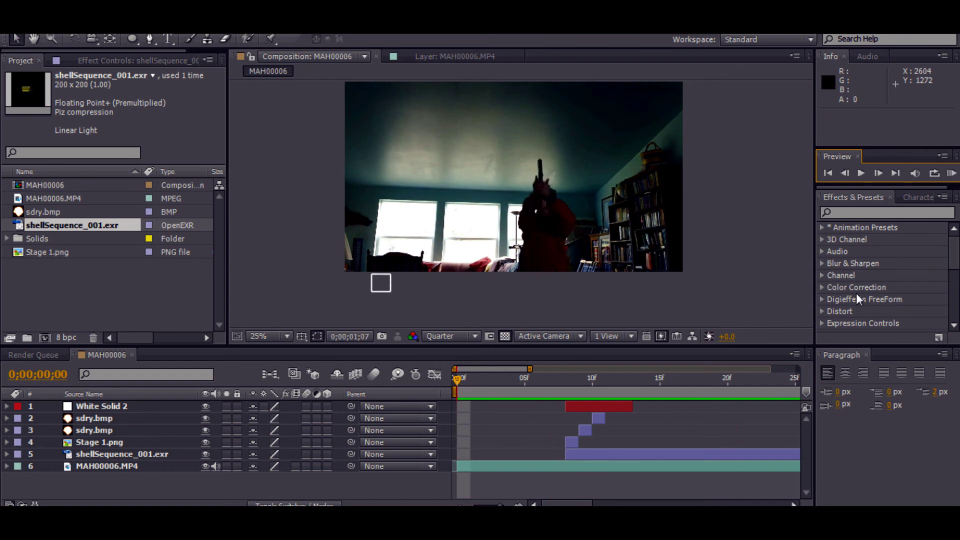
- Slow the shell's flight by moving its middle Position keyframe to frame 15 and its last one to 0;00;01;00
click(566, 378)
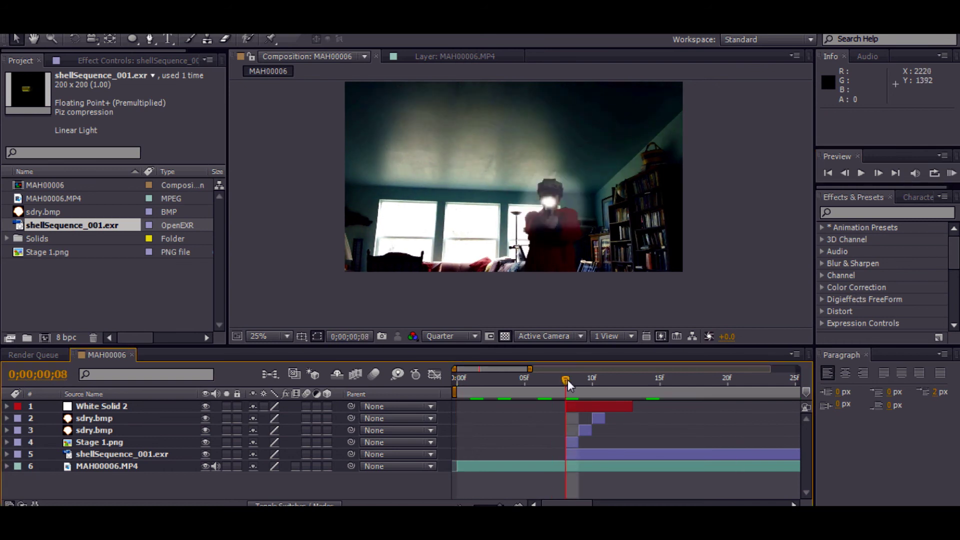
click(6, 454)
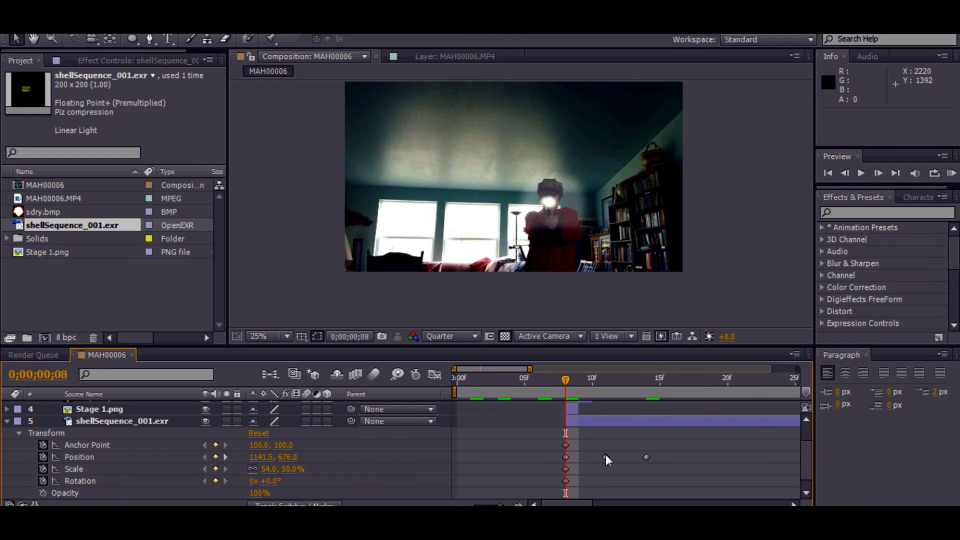
drag(644, 457, 802, 458)
drag(489, 457, 520, 457)
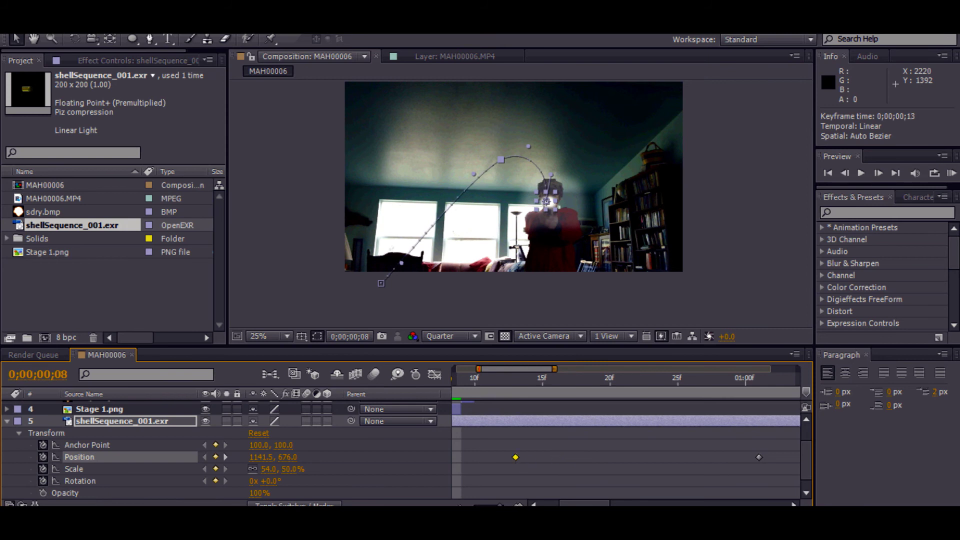
drag(601, 504, 593, 504)
drag(572, 457, 598, 457)
drag(587, 504, 608, 505)
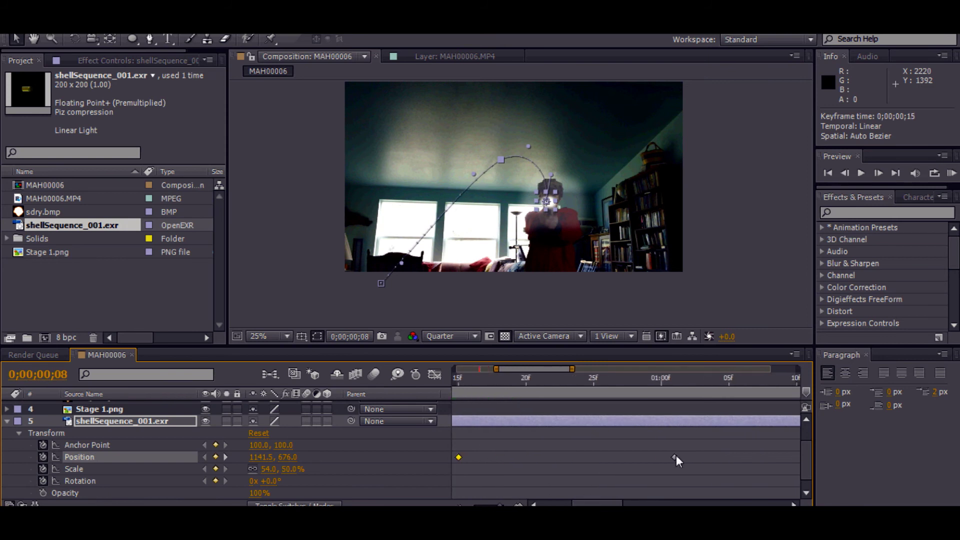
drag(674, 457, 663, 457)
drag(581, 504, 549, 503)
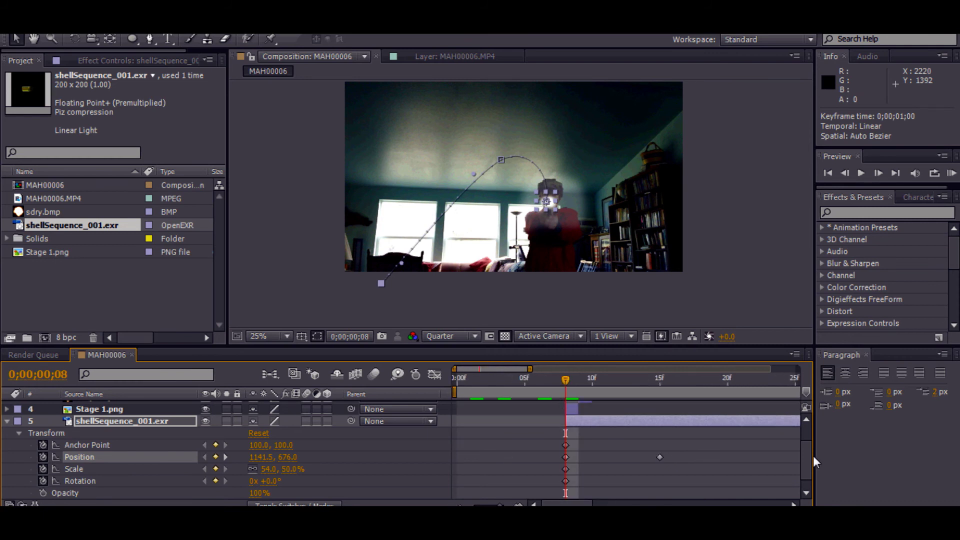
- Play the slowed shell ejection from frame 8, and run a RAM preview of it from frame 0
scroll(806, 455, up, 3)
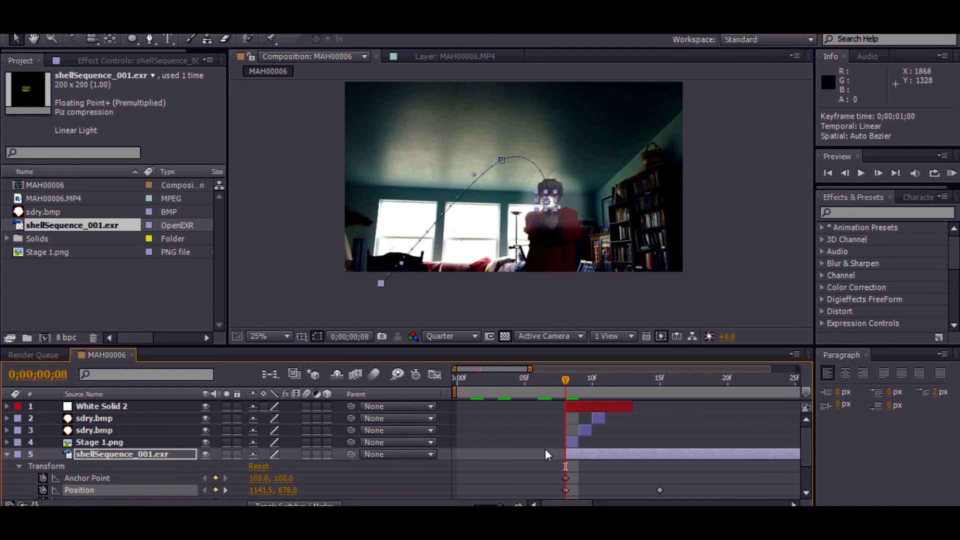
click(513, 440)
key(KP_0)
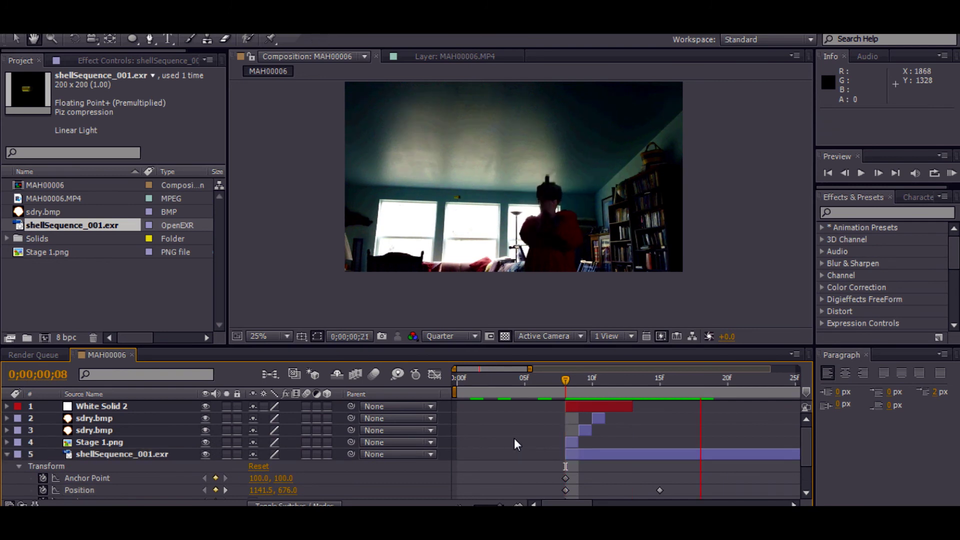
key(space)
drag(625, 385, 455, 367)
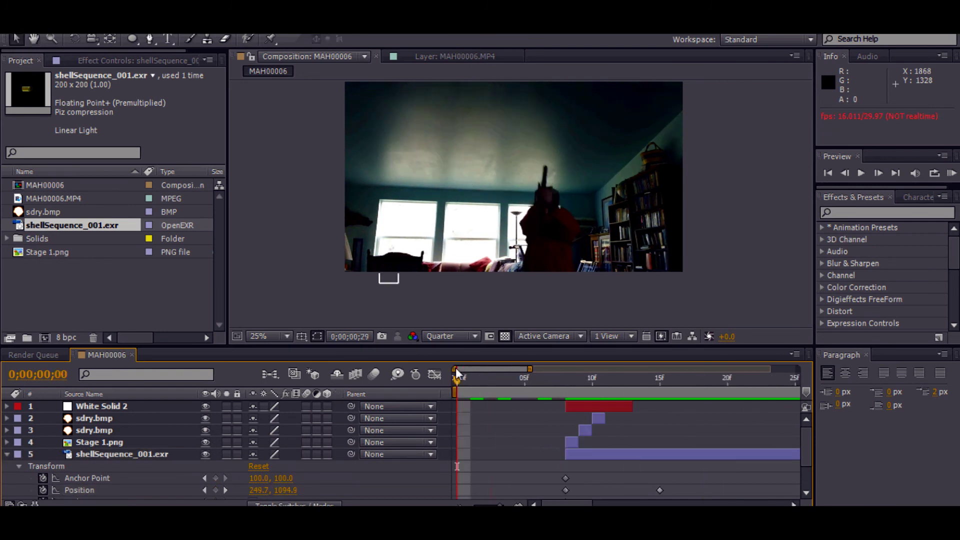
click(951, 172)
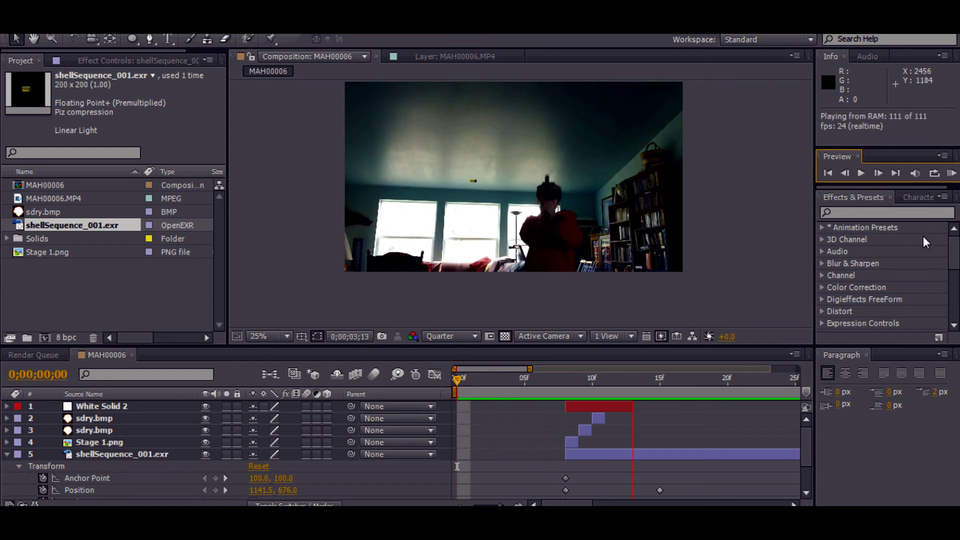
- Move the shell's last Position keyframe to frame 24 and check the new timing with a RAM preview
click(551, 379)
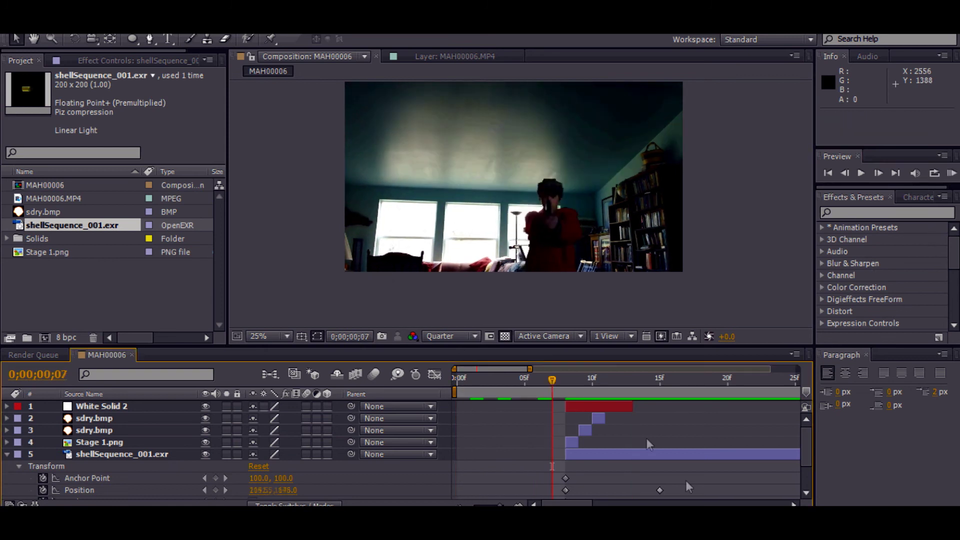
drag(565, 503, 587, 503)
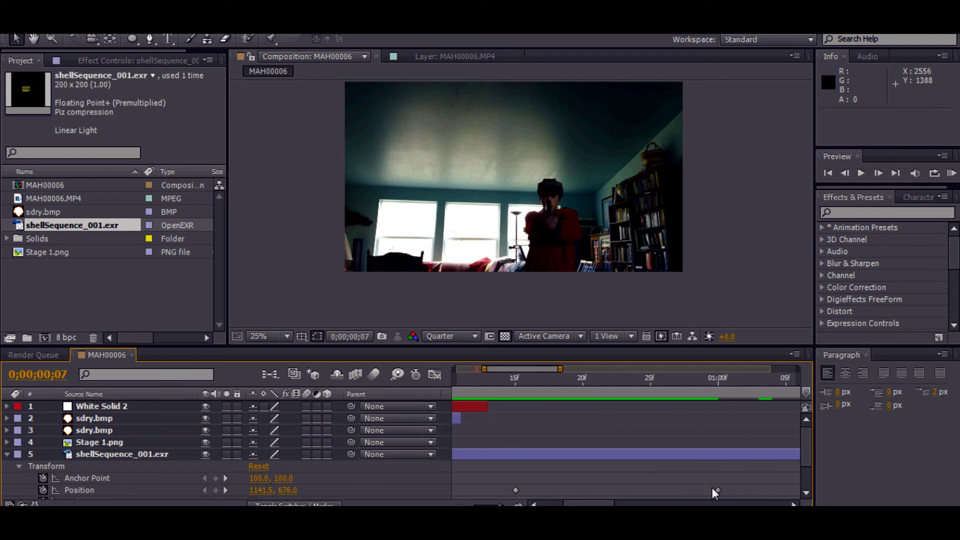
drag(718, 490, 638, 490)
drag(583, 503, 560, 503)
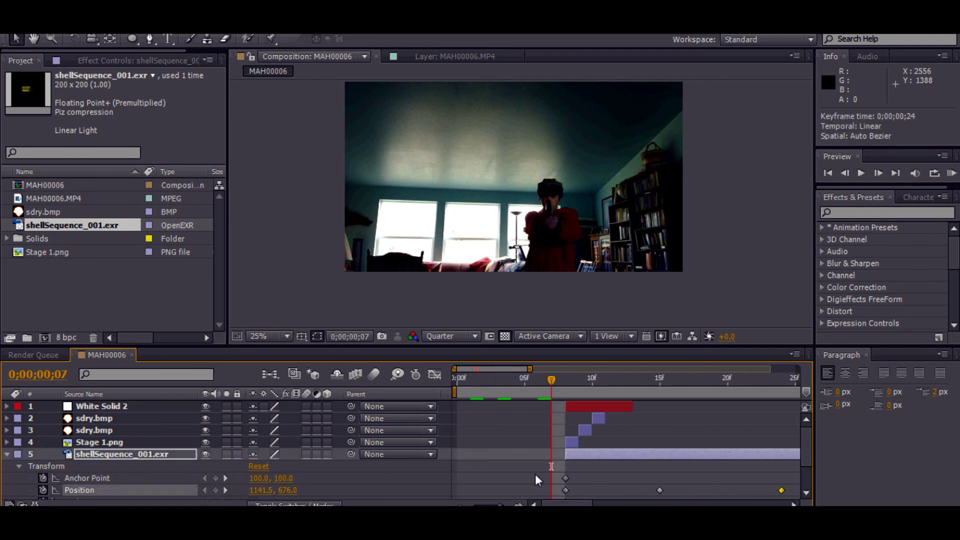
click(951, 173)
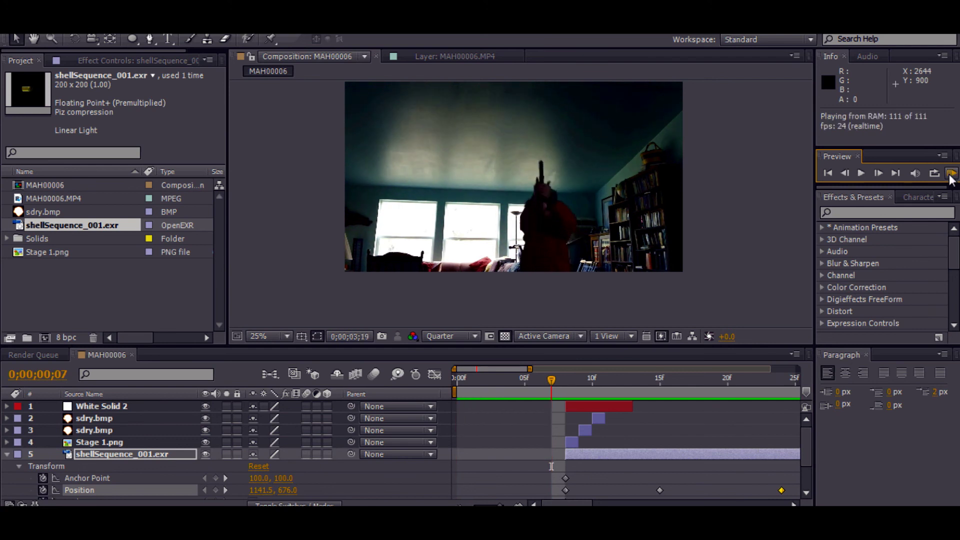
key(space)
- Scale the shell down to 36% at frame 8, where it leaves the gun
mouse_move(559, 381)
mouse_down()
mouse_move(551, 380)
mouse_move(565, 387)
mouse_up()
scroll(566, 163, up, 5)
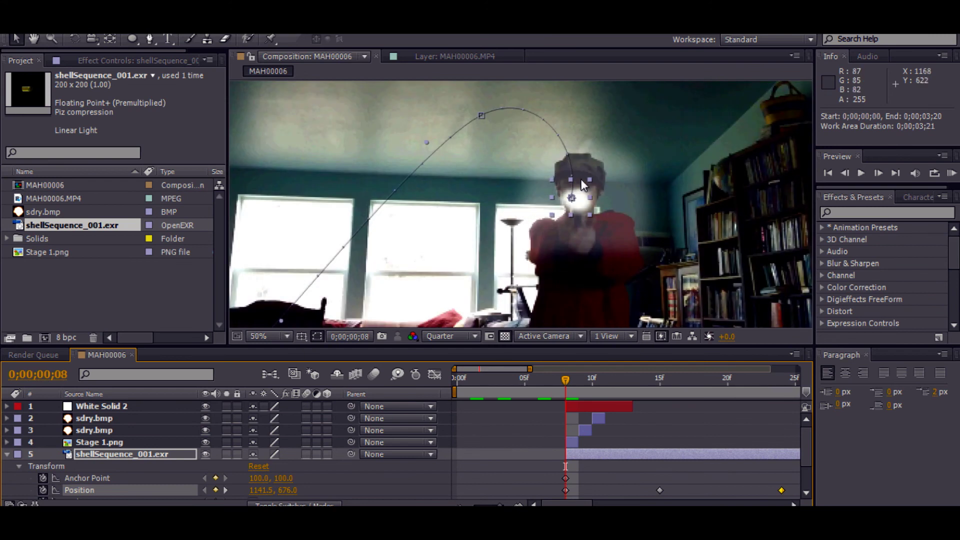
scroll(618, 173, down, 2)
drag(583, 157, 596, 167)
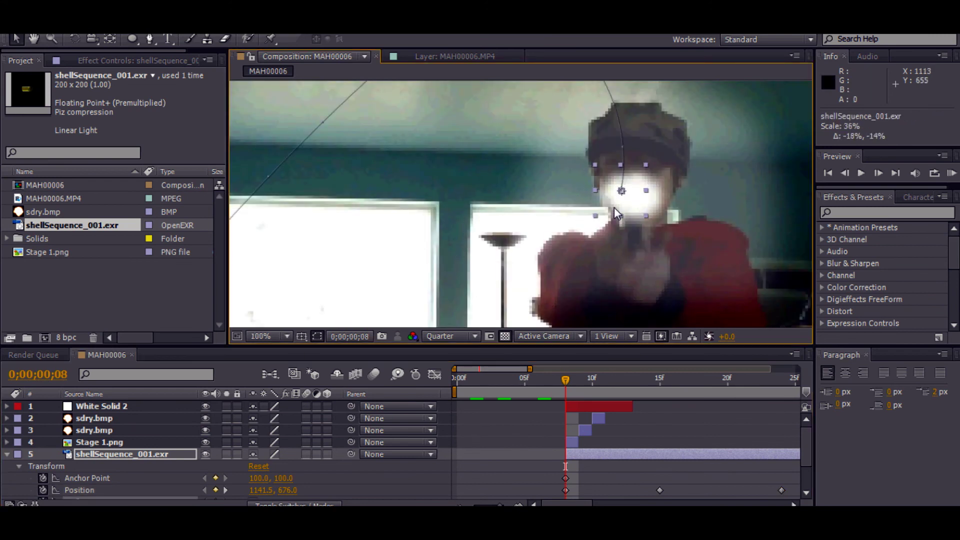
scroll(659, 235, down, 2)
- Play the composition from frame 8 to check the smaller shell's flight across the whole picture
key(space)
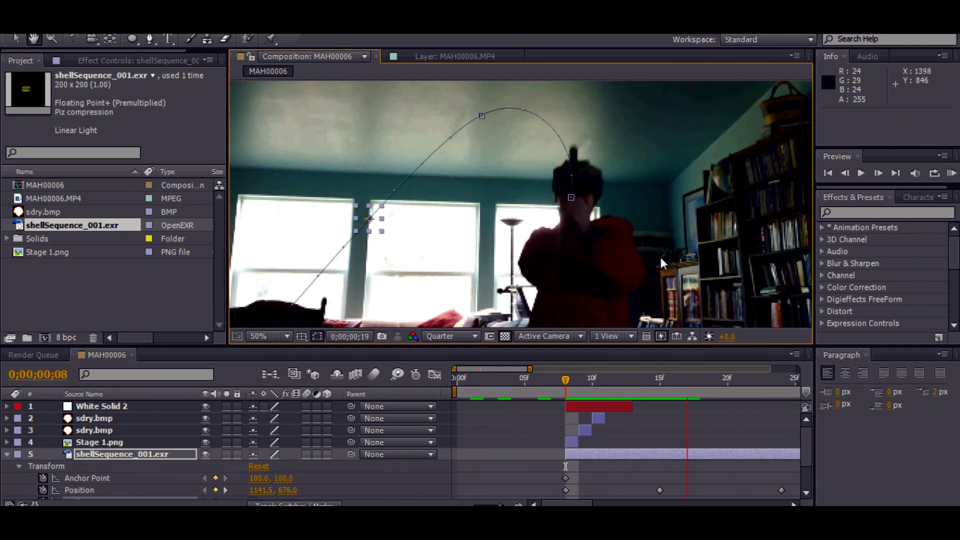
click(496, 256)
scroll(495, 254, down, 4)
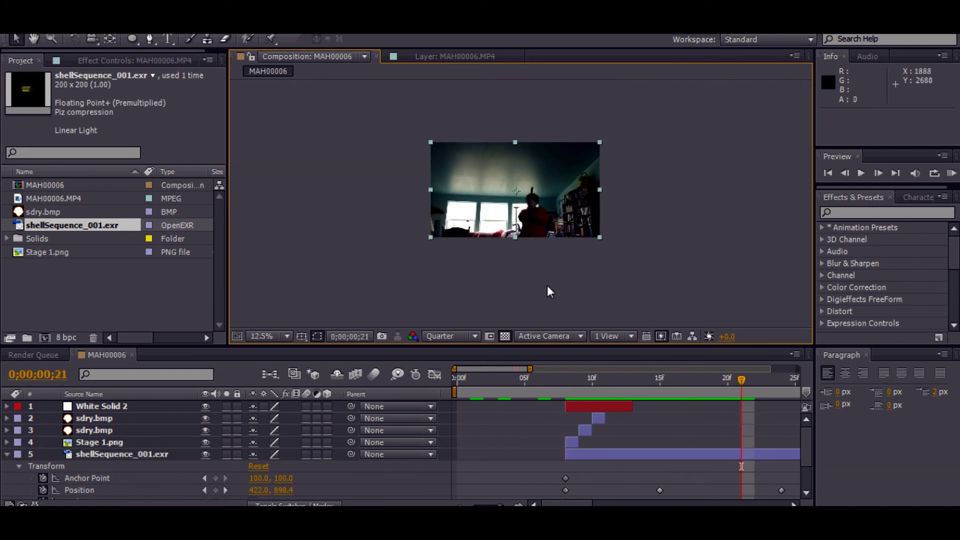
scroll(549, 298, up, 2)
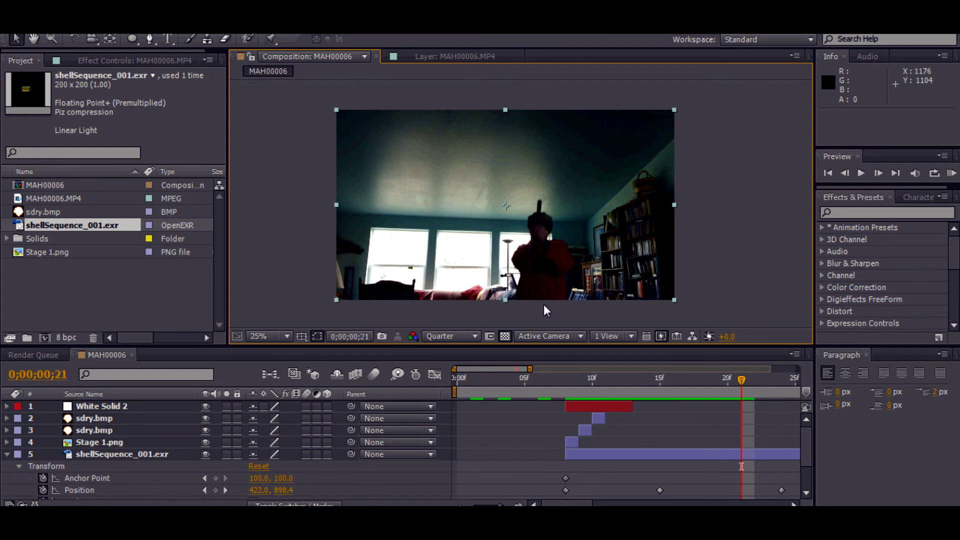
click(559, 379)
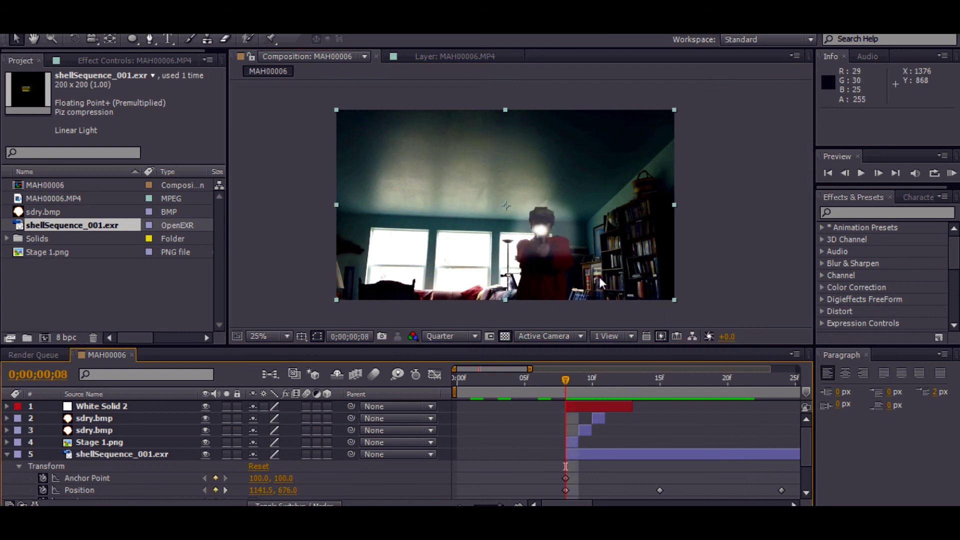
key(space)
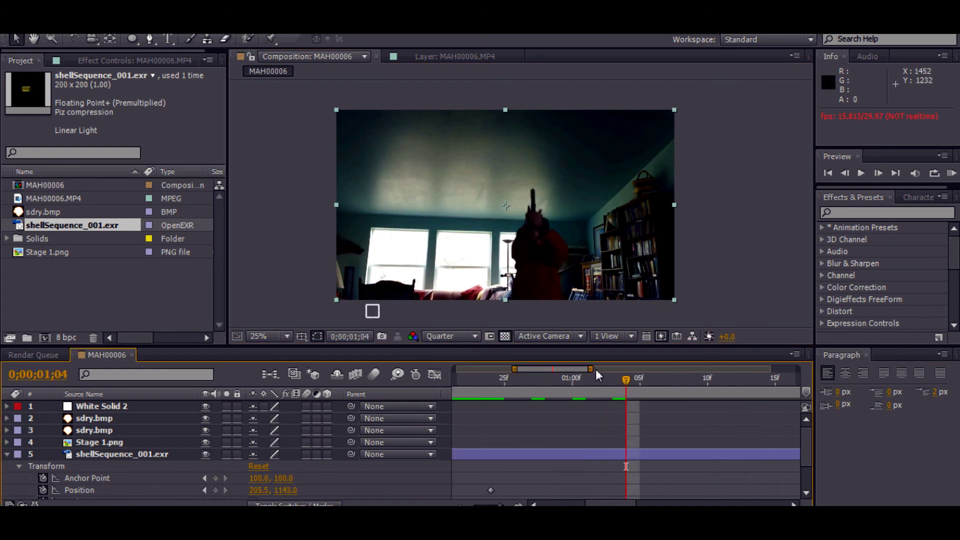
key(space)
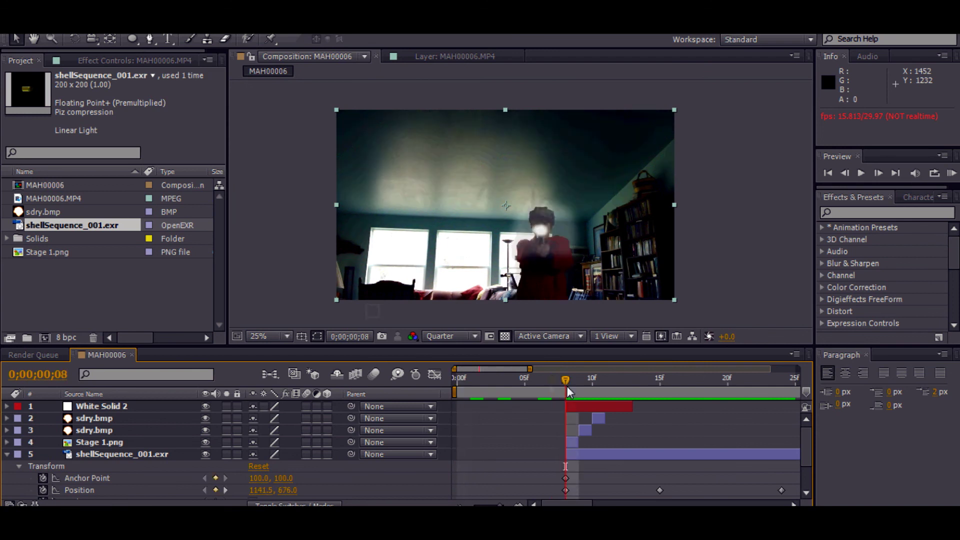
- Rotate the shell with the Rotation tool to about 105.8° at frame 10
key(Page_Down)
key(Page_Down)
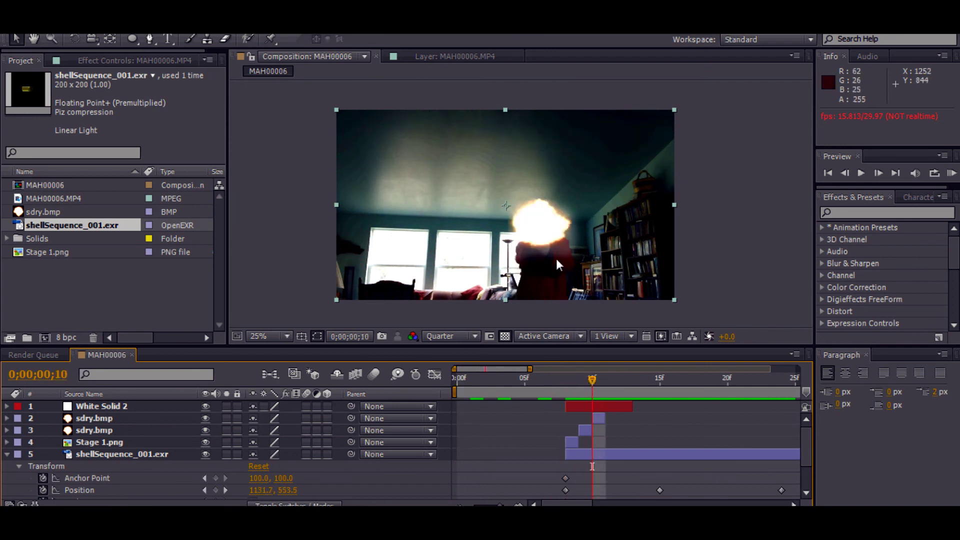
key(w)
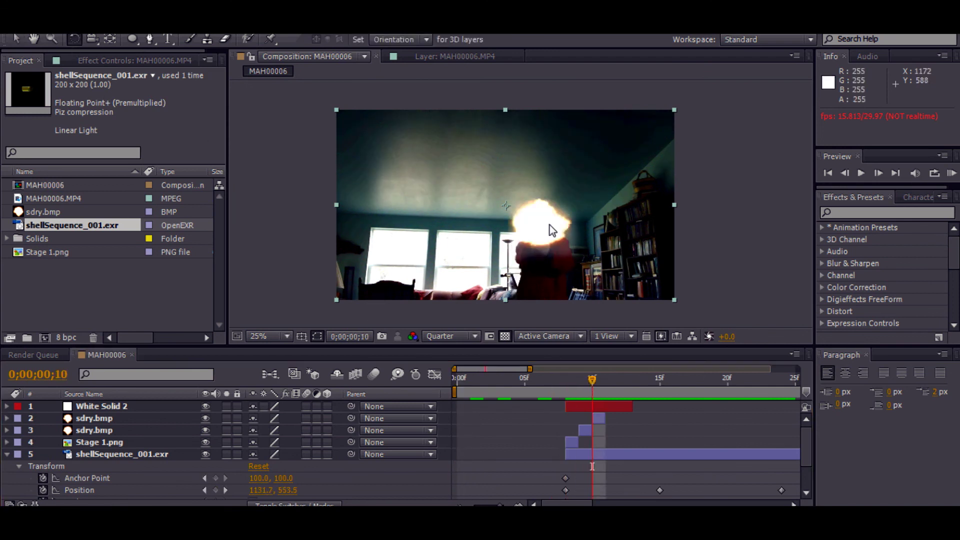
click(538, 239)
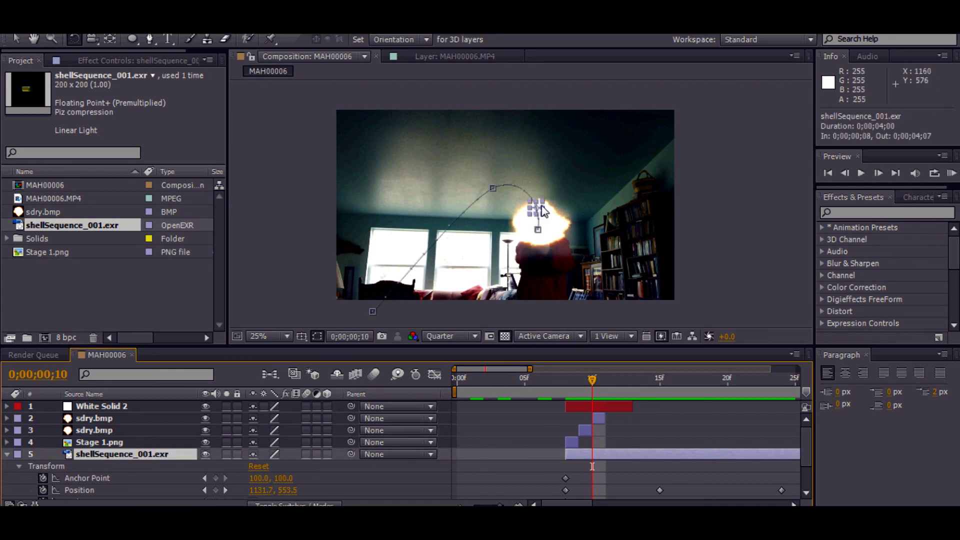
drag(542, 206, 543, 209)
click(550, 216)
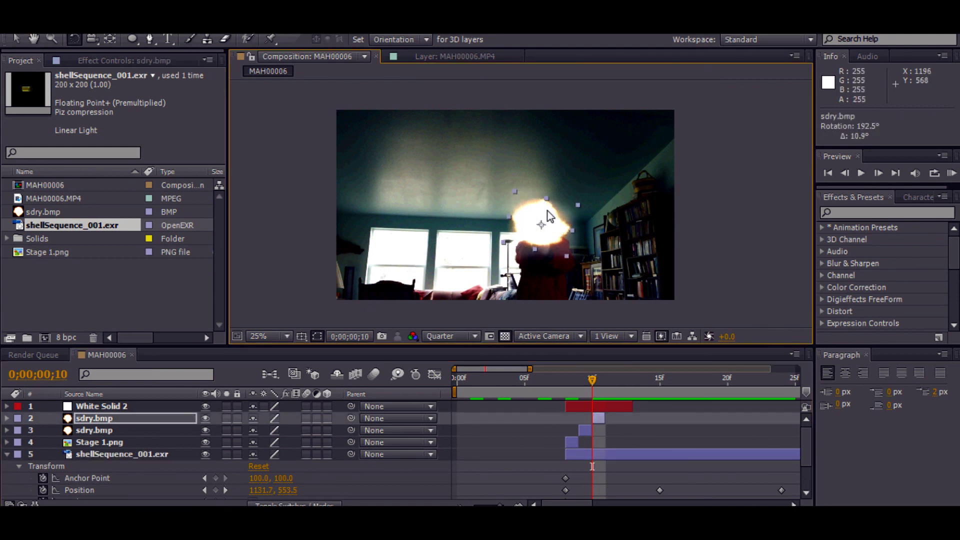
click(616, 454)
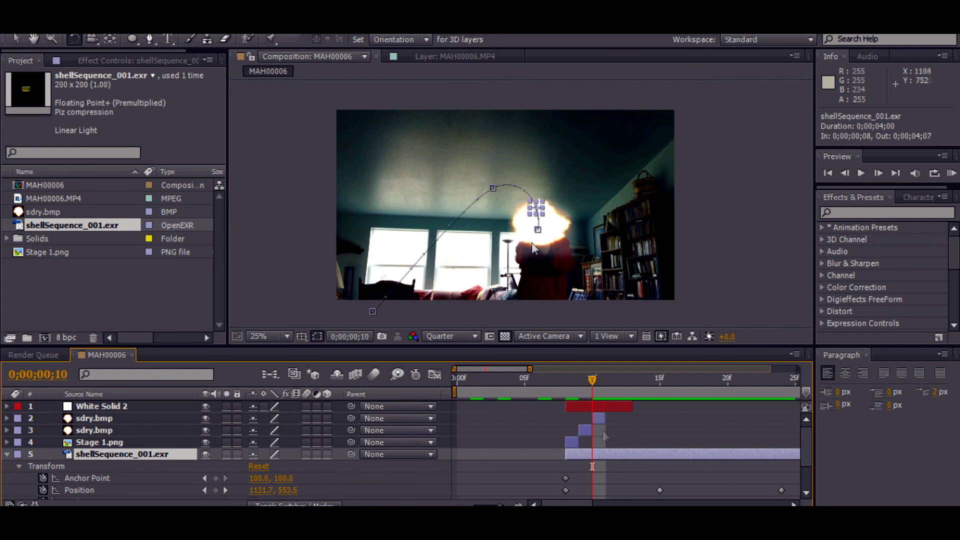
scroll(532, 242, up, 4)
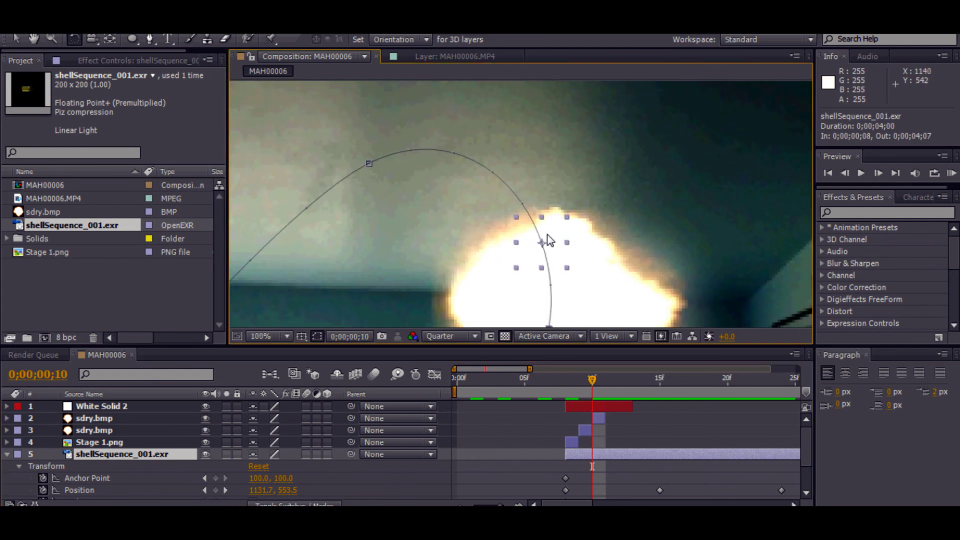
drag(550, 241, 558, 265)
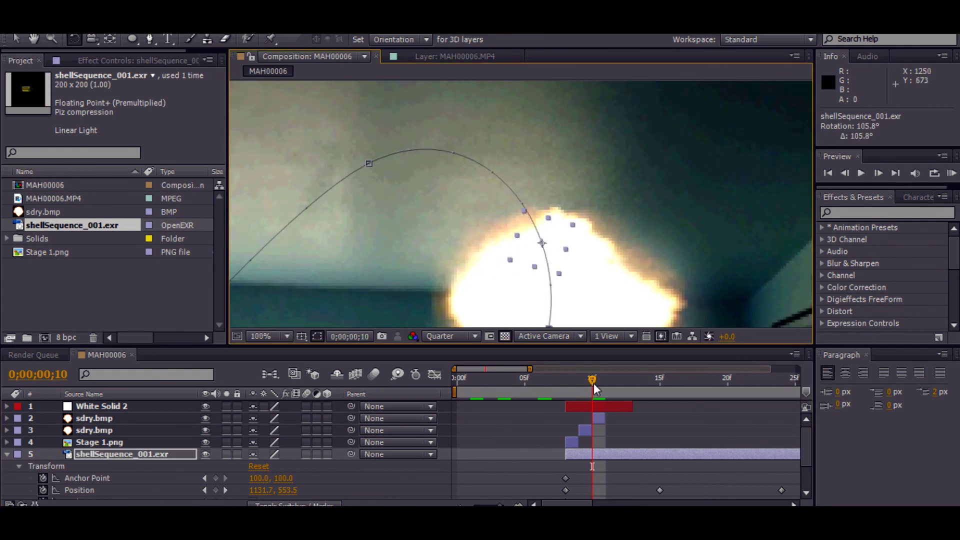
- Continue the shell's spin by rotating it to about 195° at frame 11 and 266.3° at frame 13
drag(594, 385, 603, 385)
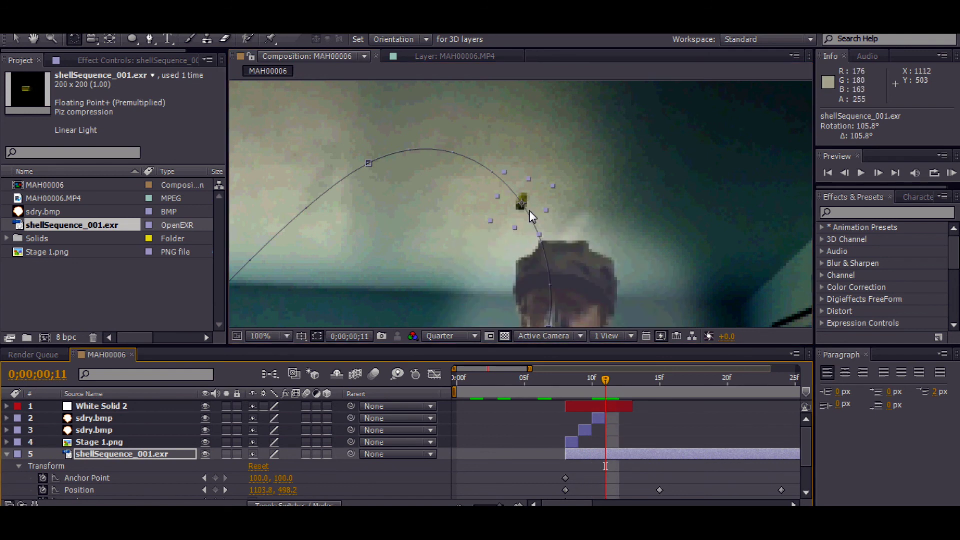
drag(529, 211, 516, 224)
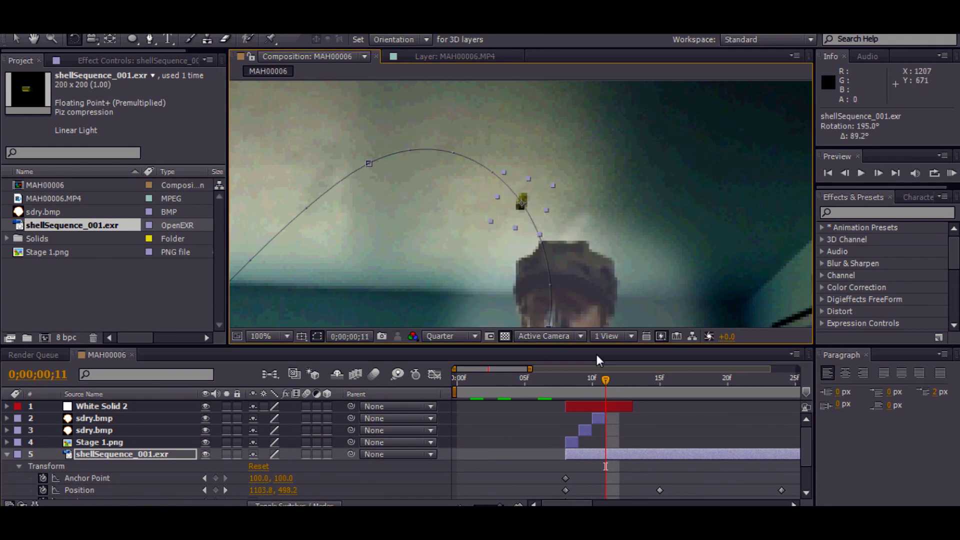
drag(607, 379, 631, 385)
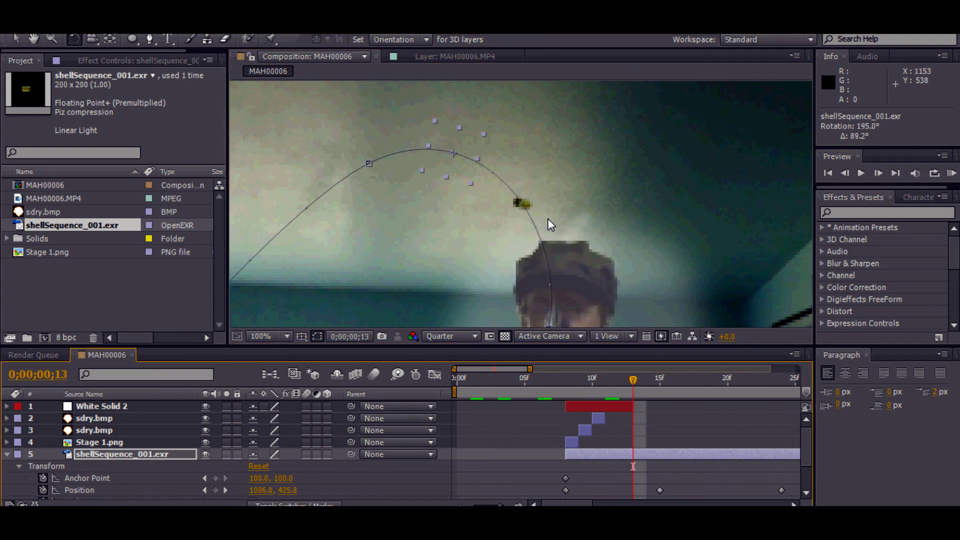
drag(472, 159, 454, 173)
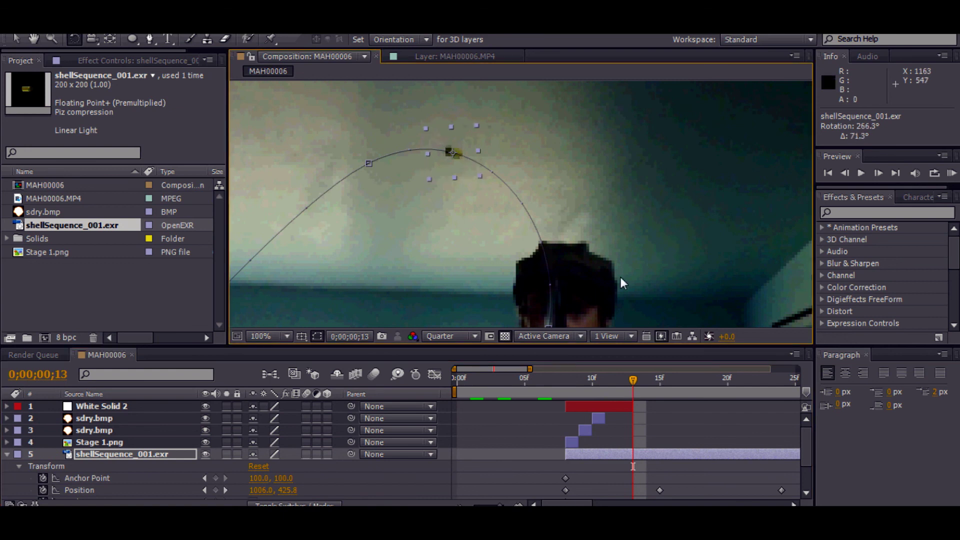
- Rotate the shell to about 316.1° at frame 15 and advance to frame 18
drag(633, 381, 660, 381)
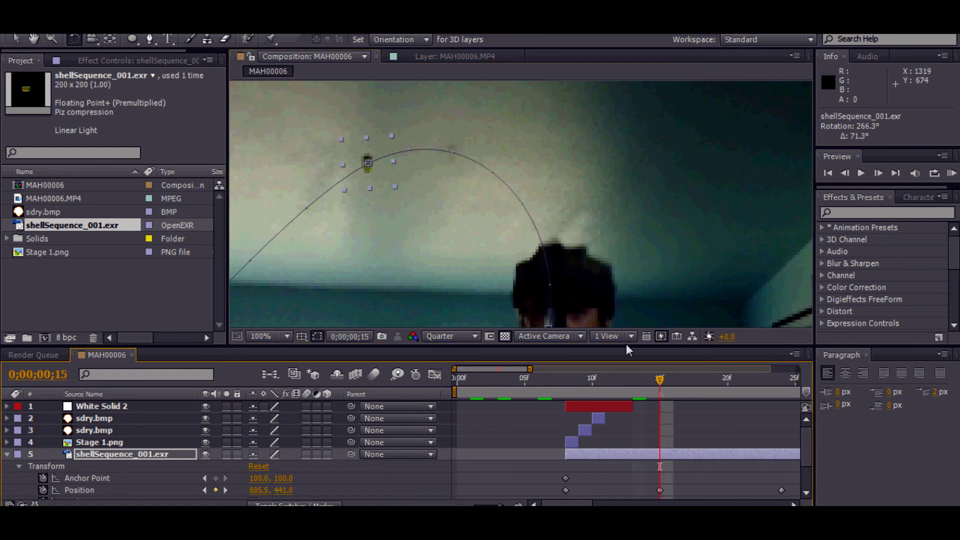
drag(388, 164, 371, 181)
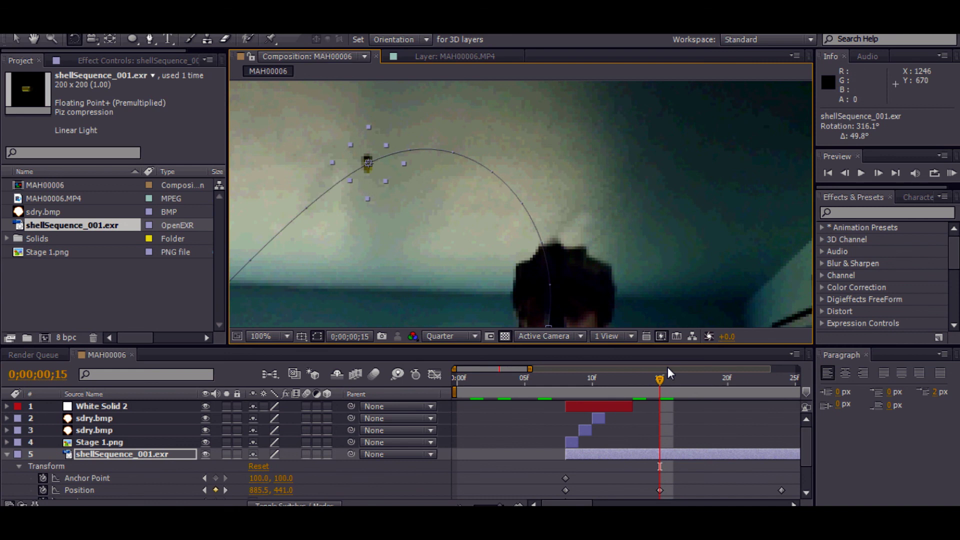
drag(661, 379, 706, 395)
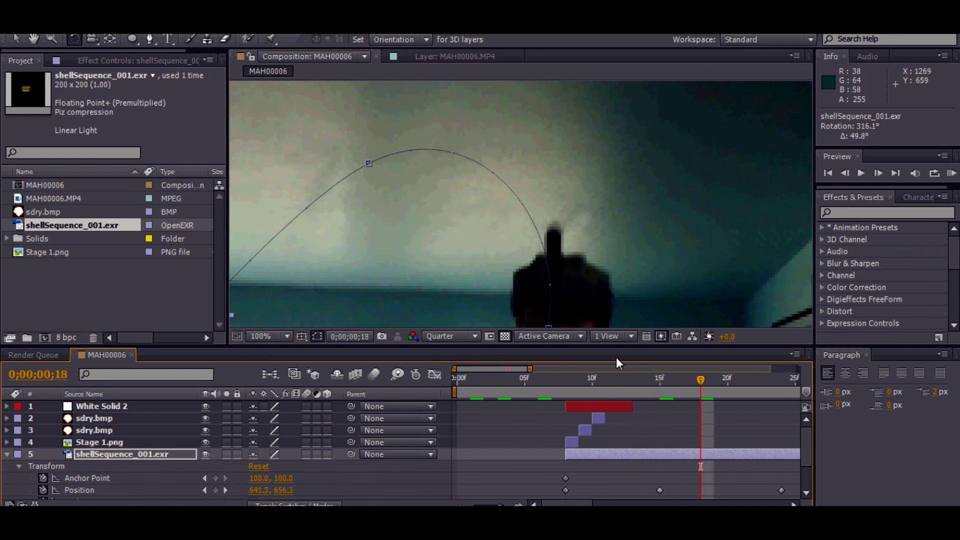
- Rotate the shell to about 1x + 37.5° at frame 18
scroll(523, 278, down, 4)
scroll(510, 272, up, 4)
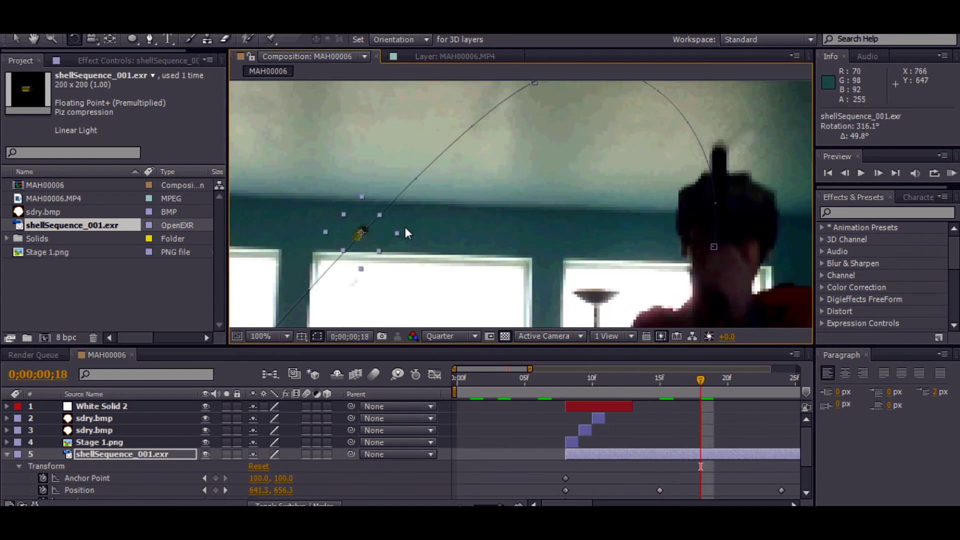
drag(372, 234, 387, 246)
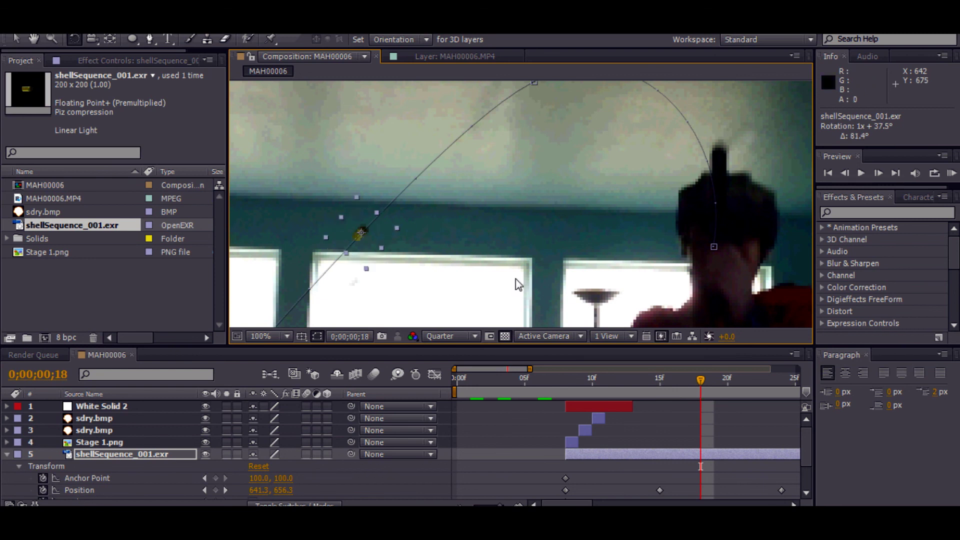
- Continue the shell's spin by rotating it further at frame 21 and to about 1x + 199.3° at frame 23
drag(708, 383, 734, 393)
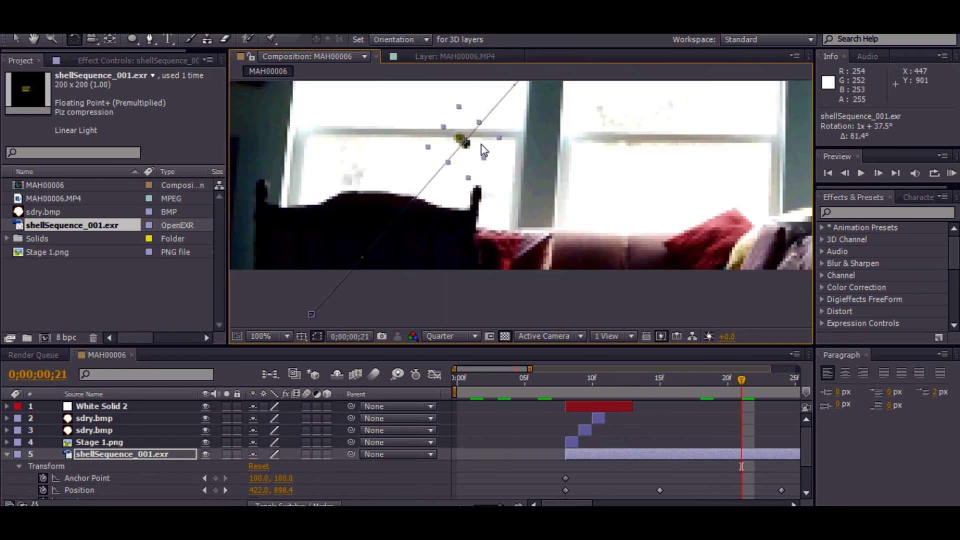
drag(482, 149, 447, 156)
drag(739, 382, 769, 391)
drag(383, 261, 372, 273)
- Play the composition from frame 7 with the whole picture in view to check the shell's spin
click(552, 379)
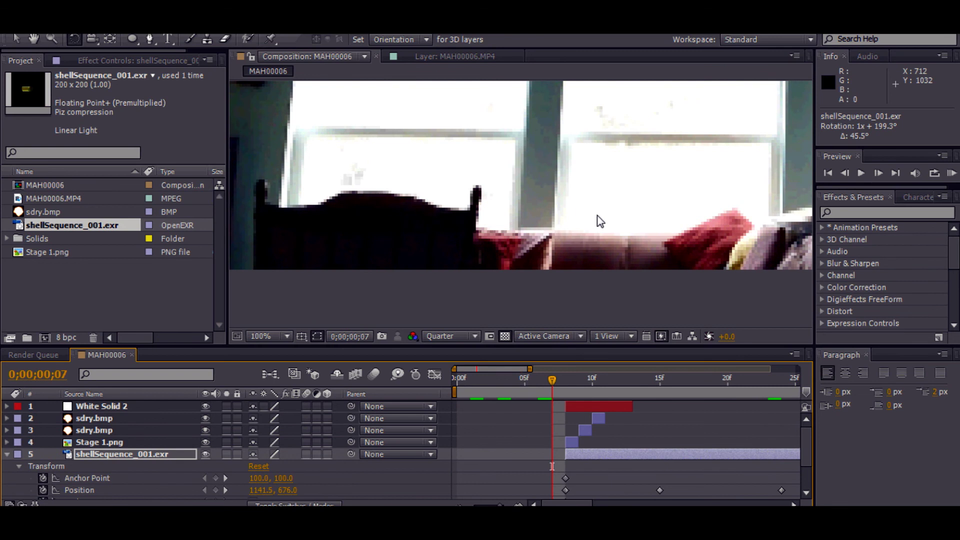
scroll(670, 150, down, 4)
drag(670, 145, 622, 212)
key(space)
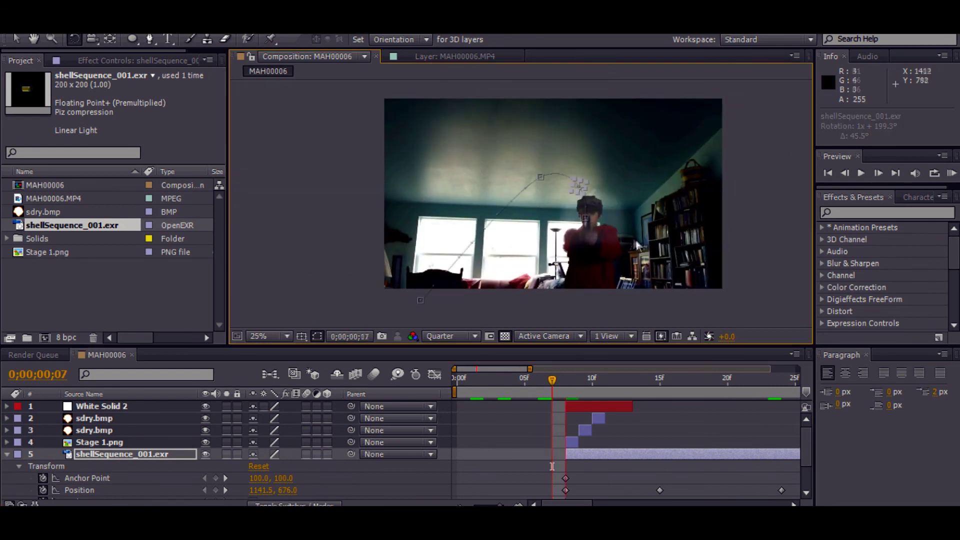
- Deselect the shell layer and replay the composition from shortly before the gunshot
click(506, 413)
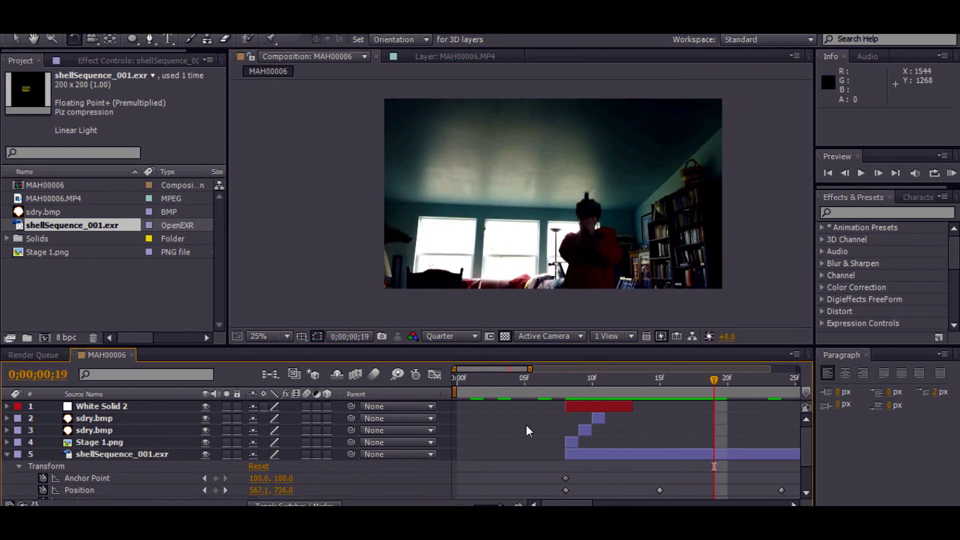
click(517, 382)
key(space)
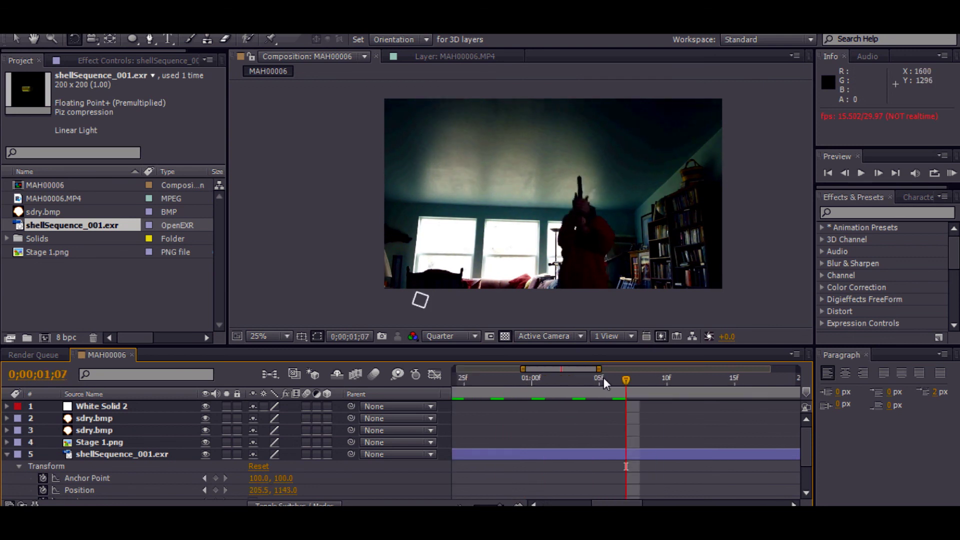
- Run a RAM preview of the whole composition and return to the first frame
click(952, 173)
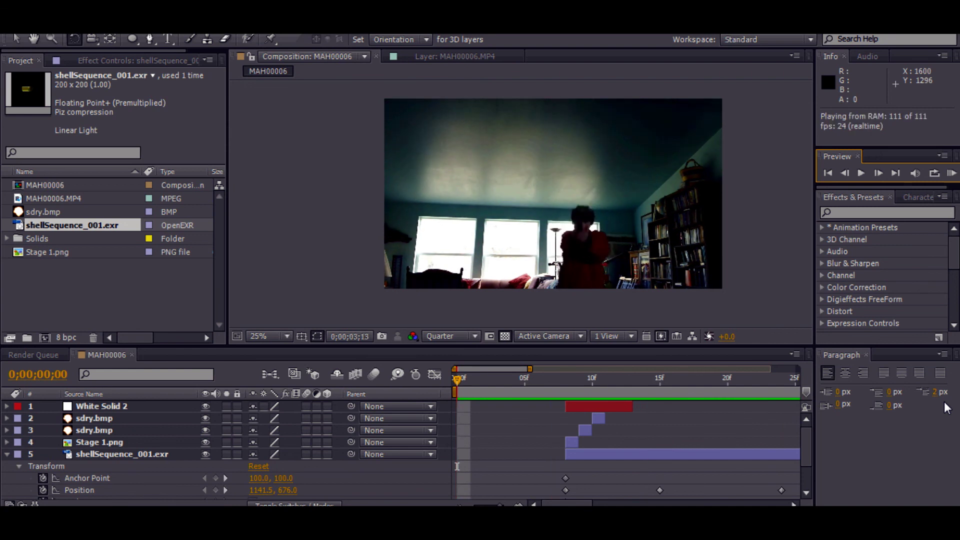
key(space)
click(521, 378)
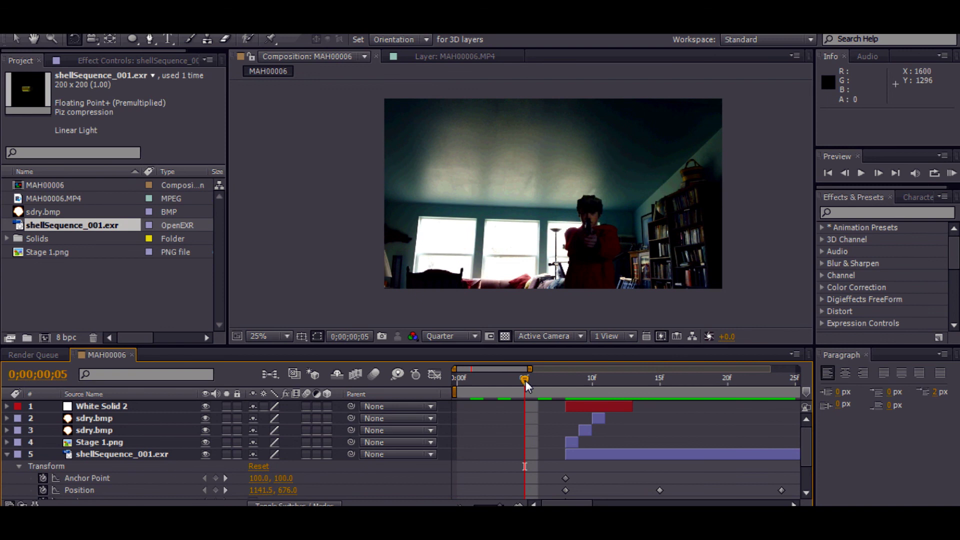
drag(526, 380, 436, 390)
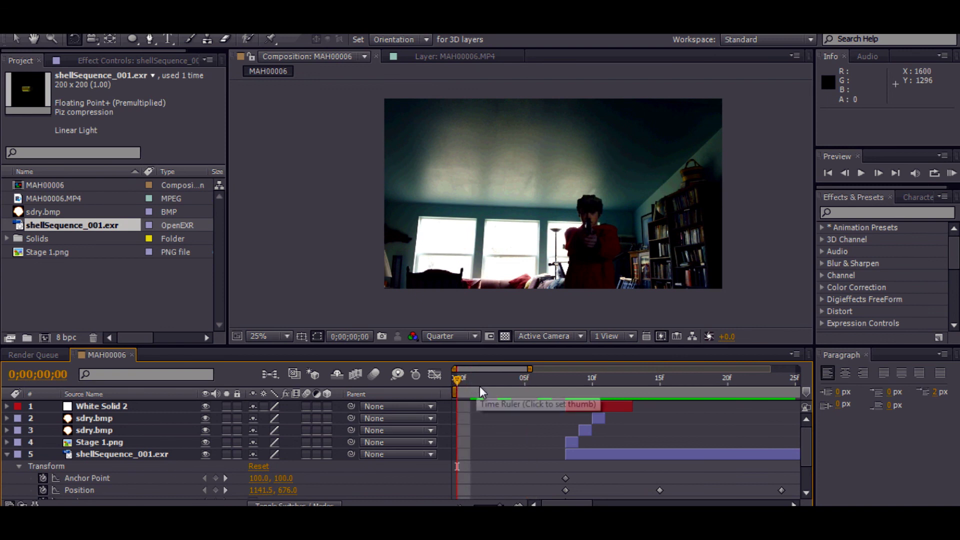